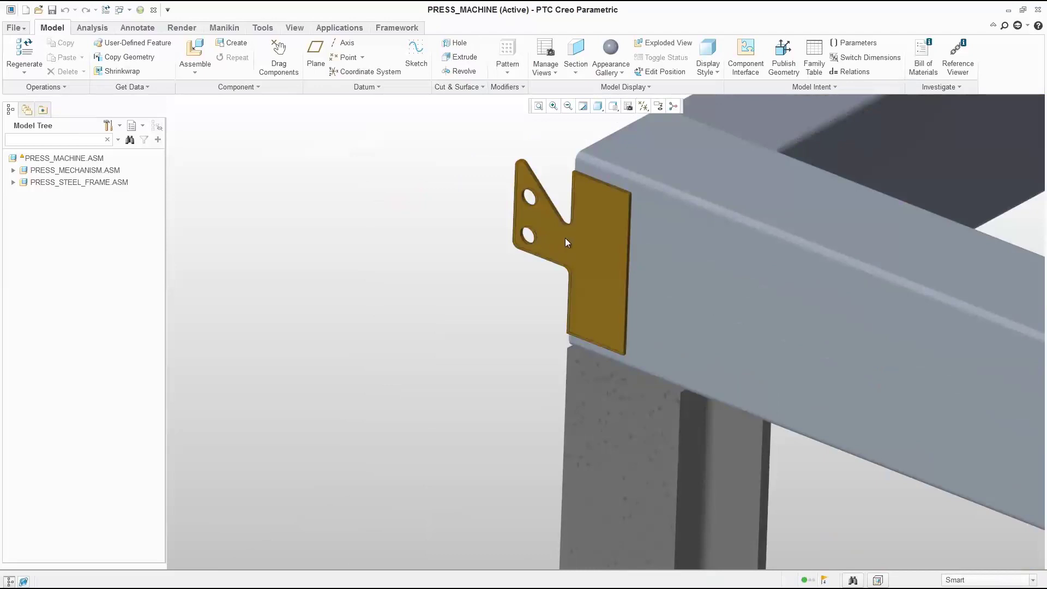
- Open the yellow shelf bracket part from the press machine assembly and enter the Simulate structural environment
right_click(567, 239)
left_click(604, 131)
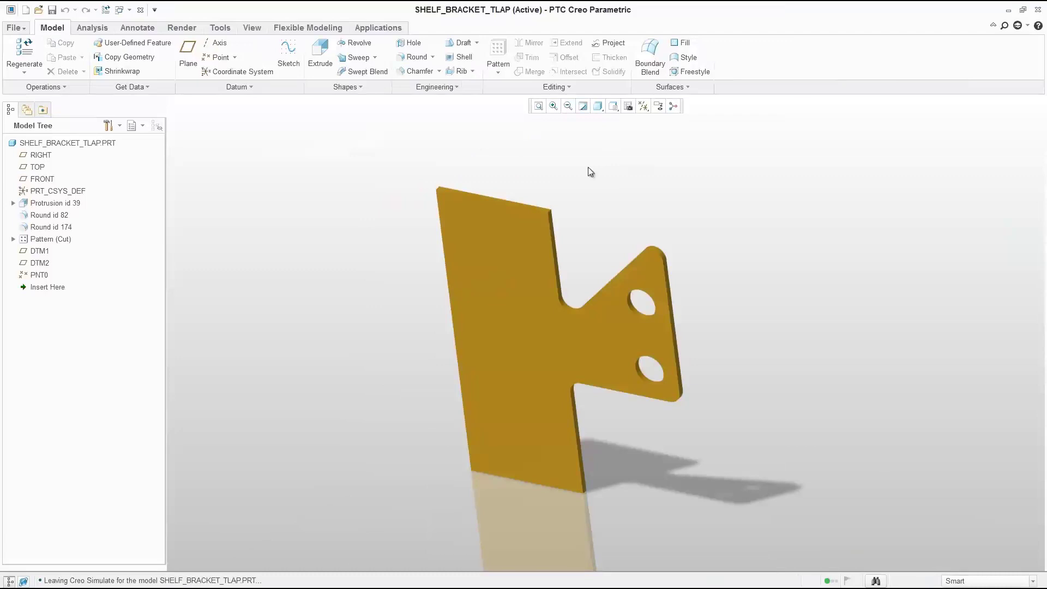
mouse_move(519, 202)
middle_mouse_down()
mouse_move(567, 234)
mouse_move(486, 264)
mouse_move(544, 248)
middle_mouse_up()
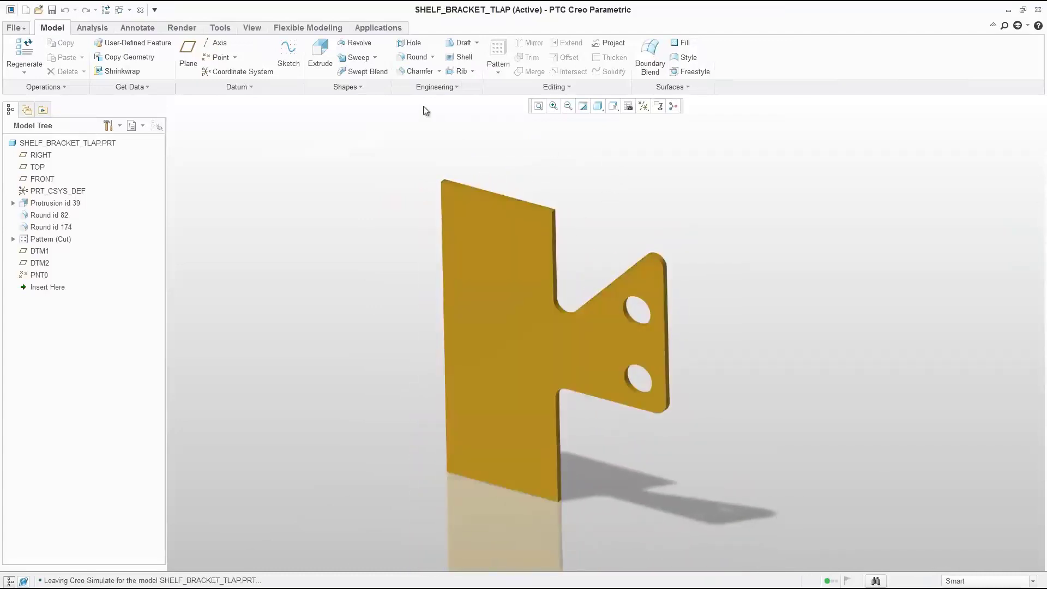
left_click(376, 27)
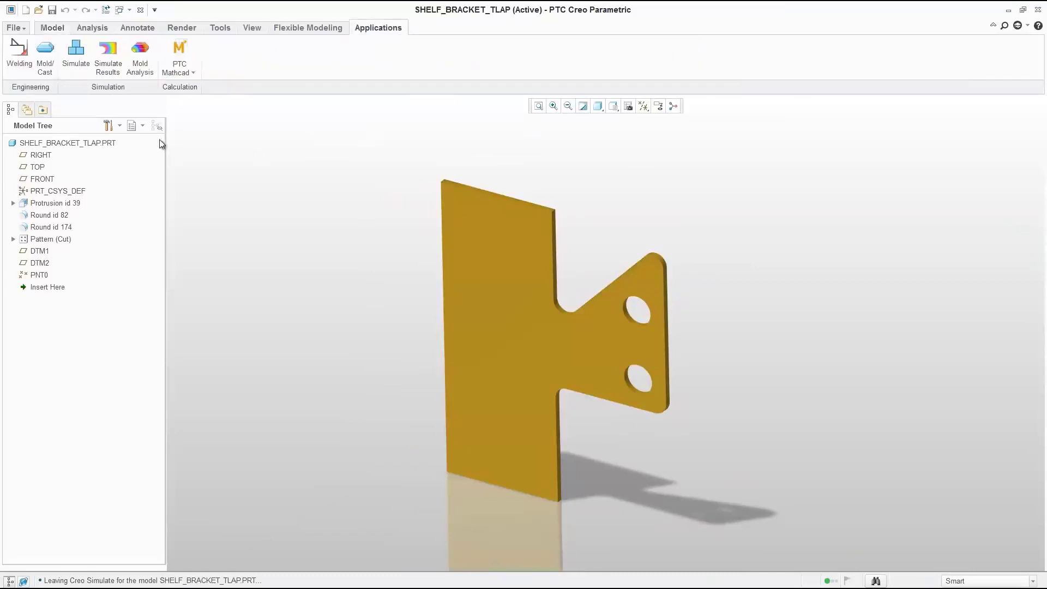
left_click(75, 52)
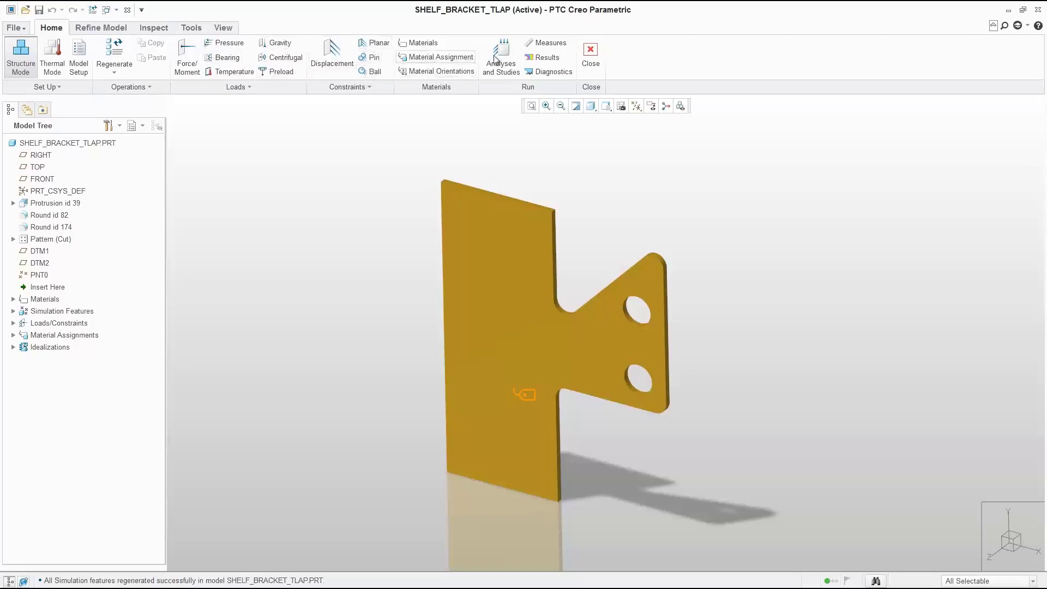
- Create a displacement constraint fixing all translations on the upper and lower edges of the bracket's large plate
left_click(331, 53)
left_click(970, 179)
left_click(900, 202)
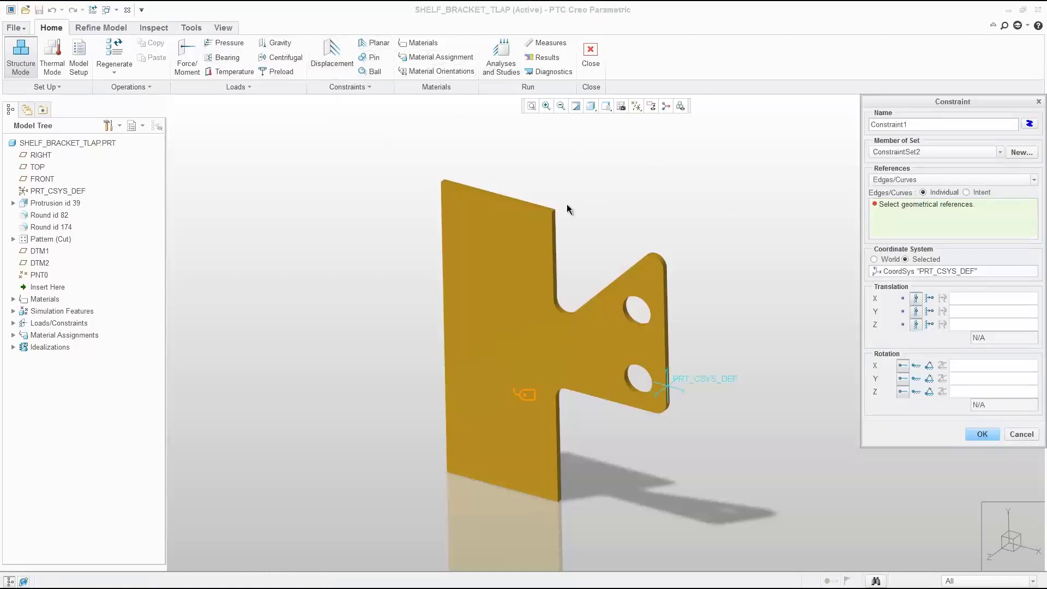
left_click(530, 207)
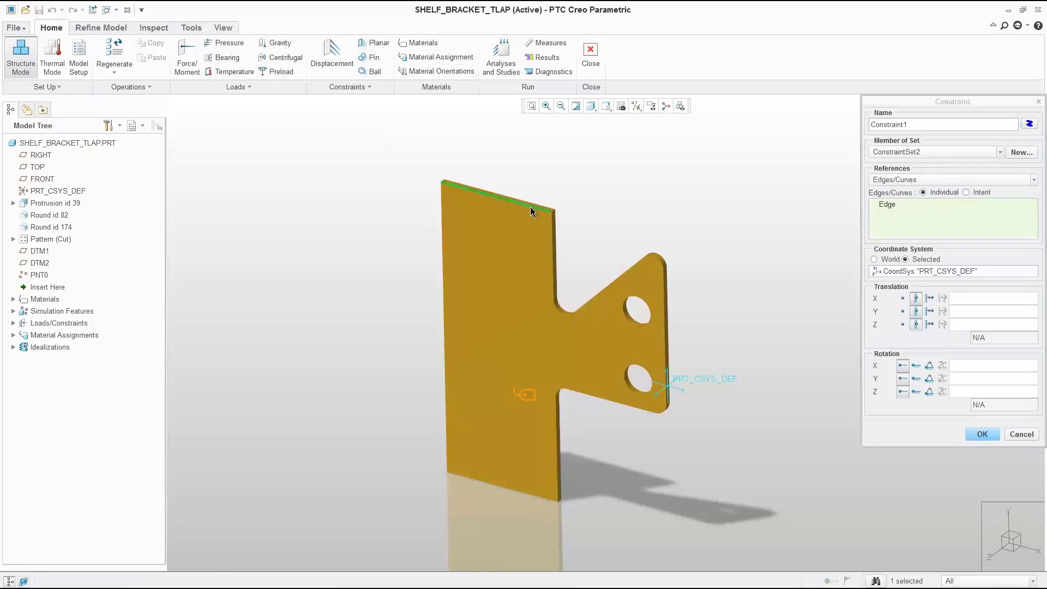
left_click(532, 494, "ctrl")
left_click(983, 435)
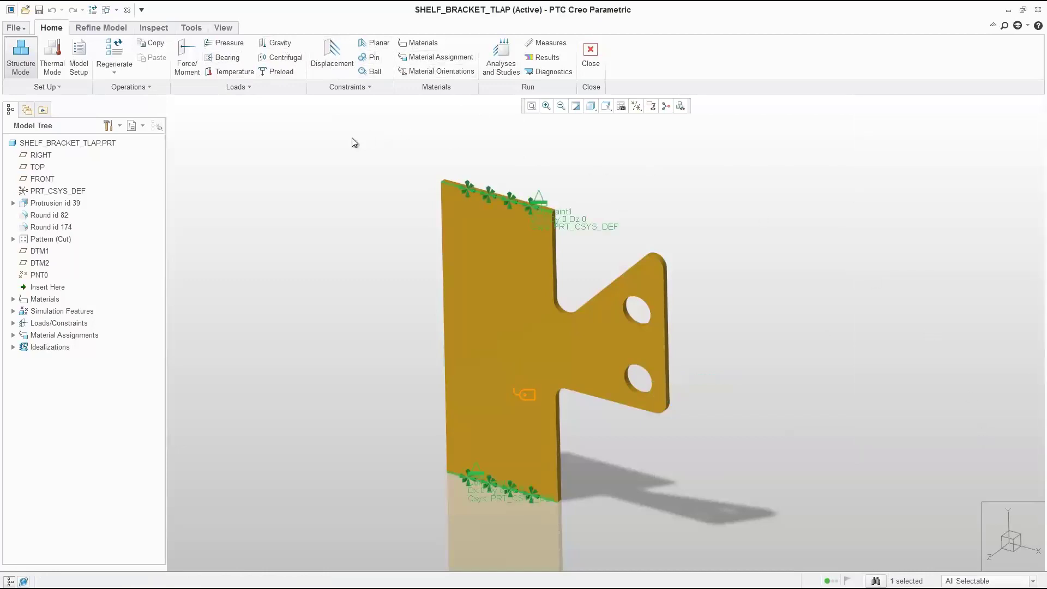
- Define a force load on the surfaces of both bracket holes, distributed as Total Load at Point through PNT0
left_click(186, 53)
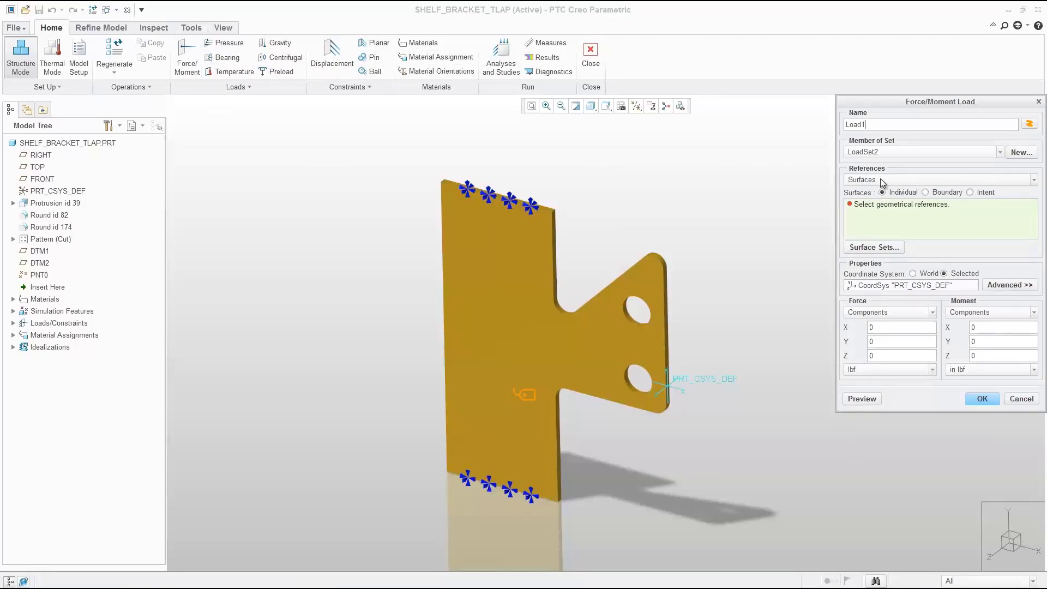
left_click(633, 321)
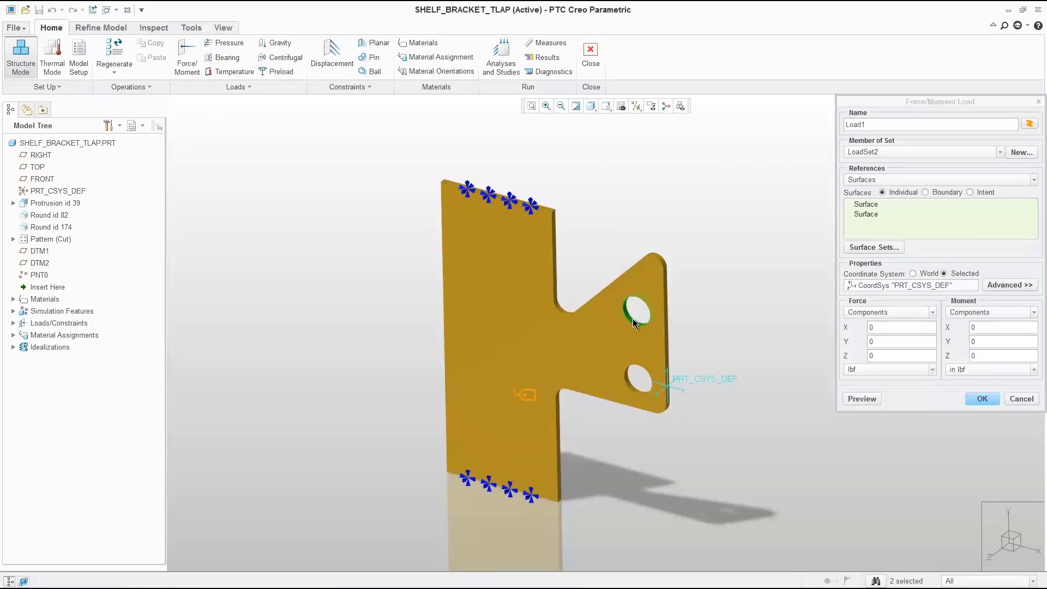
left_click(634, 389, "ctrl")
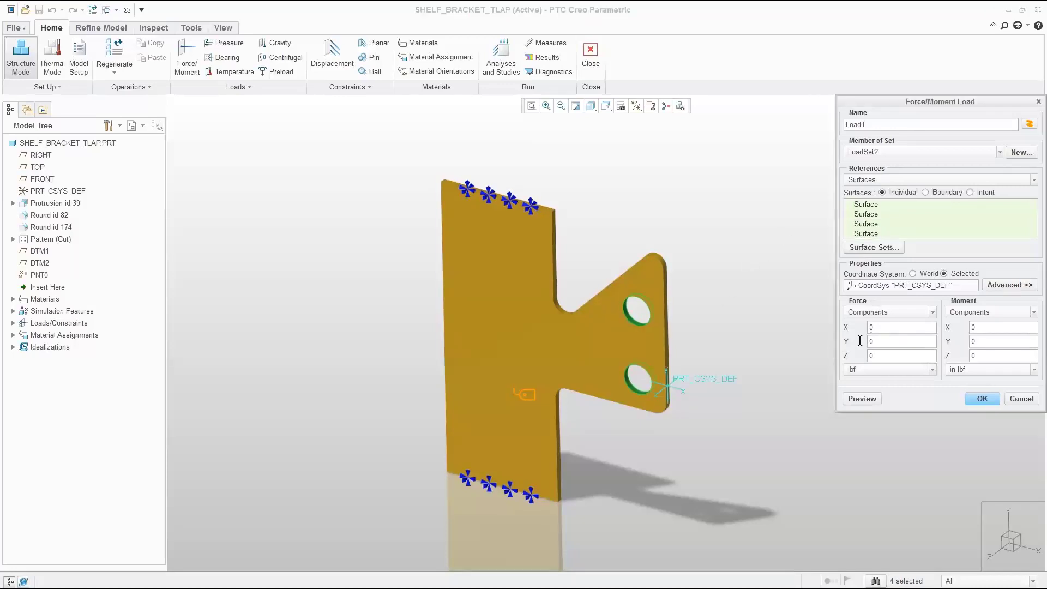
left_click(1009, 284)
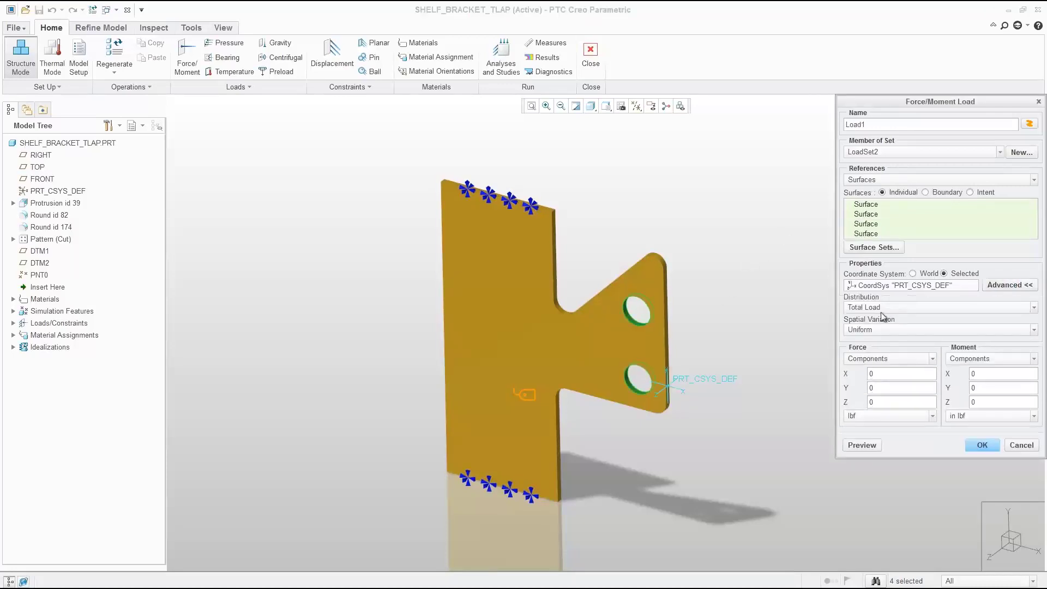
left_click(882, 309)
left_click(882, 339)
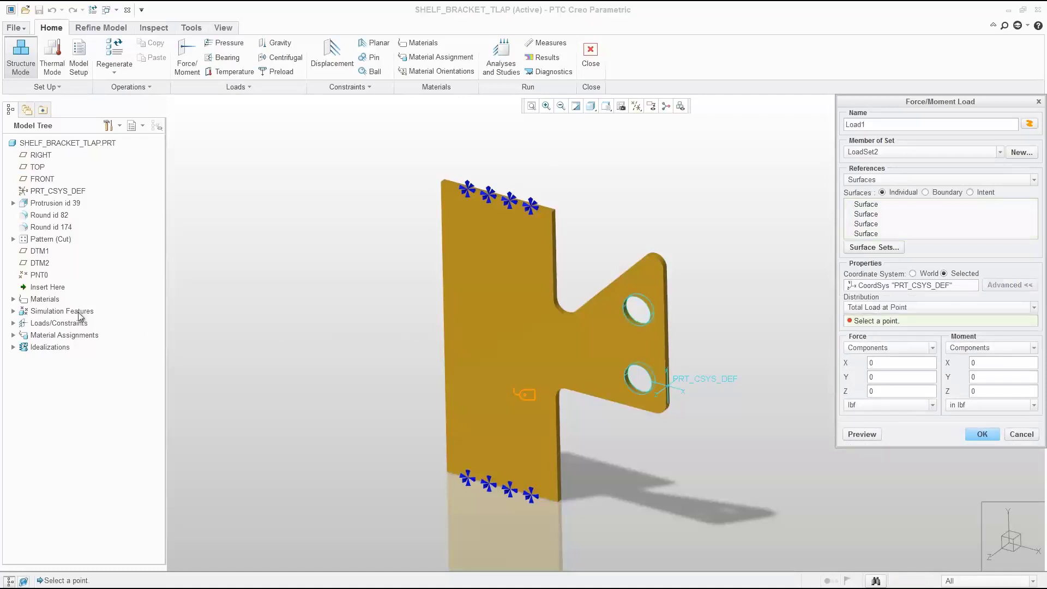
left_click(39, 275)
- Set the load's Y force component to -20 lbf, preview its distribution on the holes and accept the load
left_click_drag(883, 375, 867, 378)
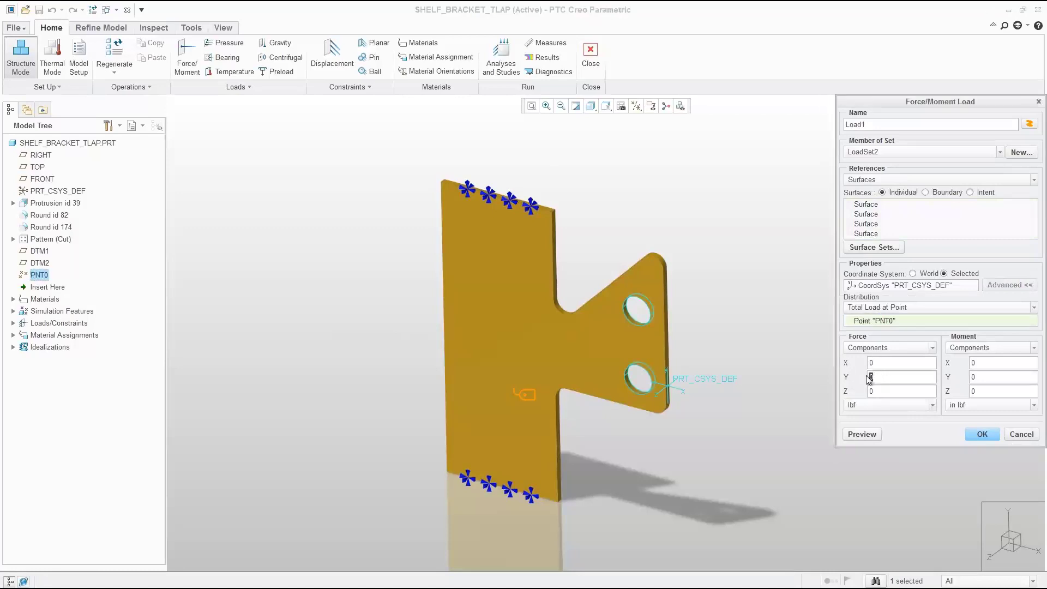
type("-20")
left_click(862, 434)
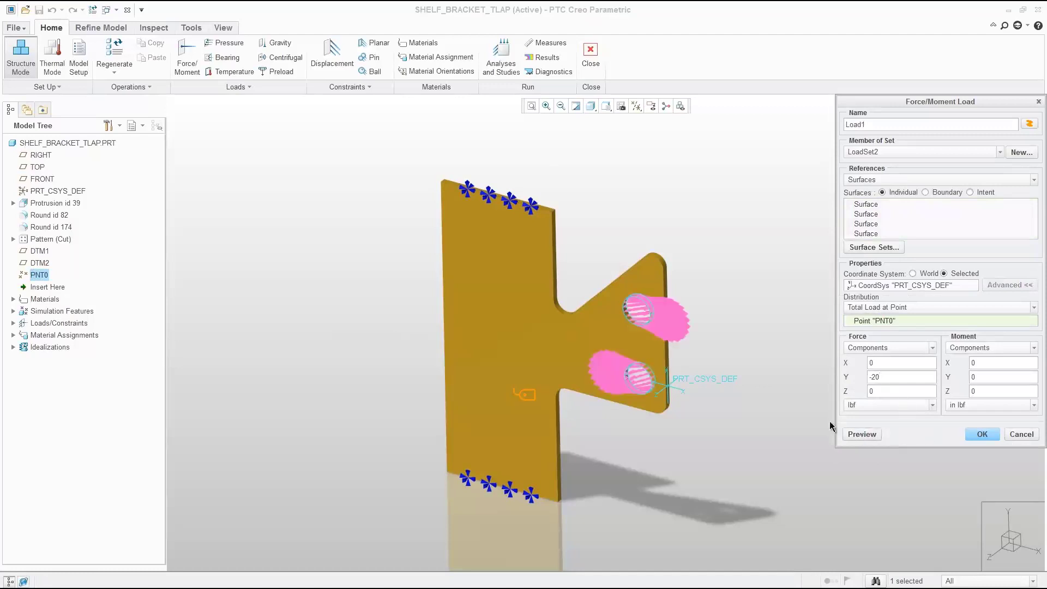
scroll(641, 312, "up", 5)
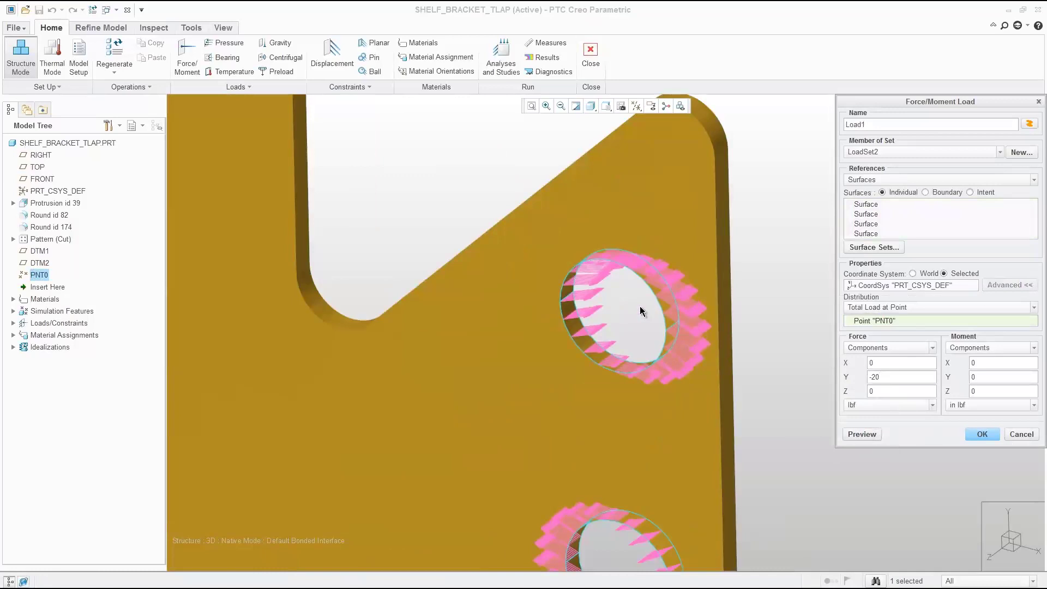
scroll(642, 305, "down", 8)
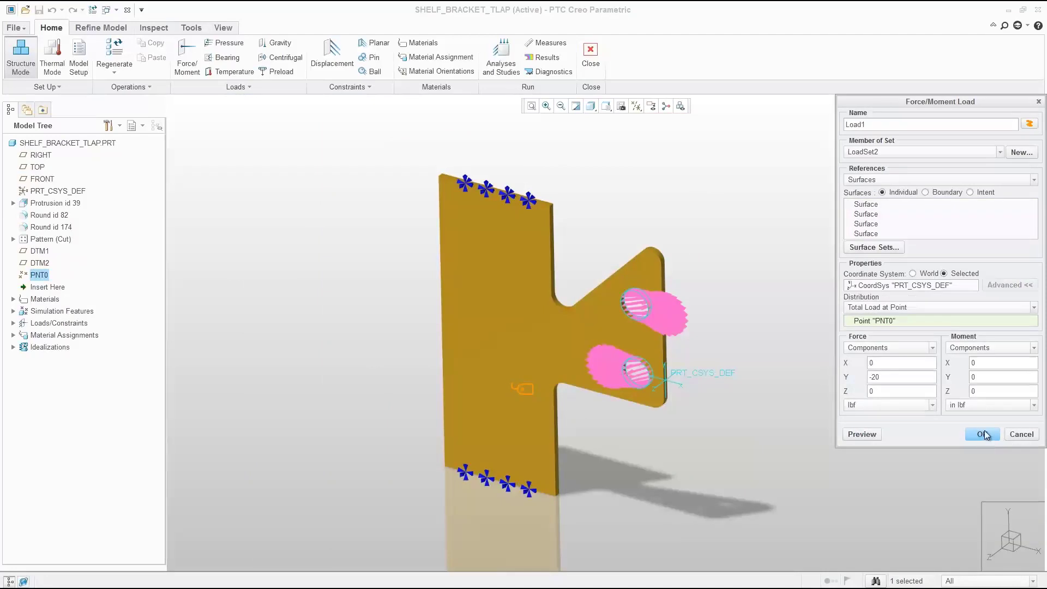
left_click(982, 434)
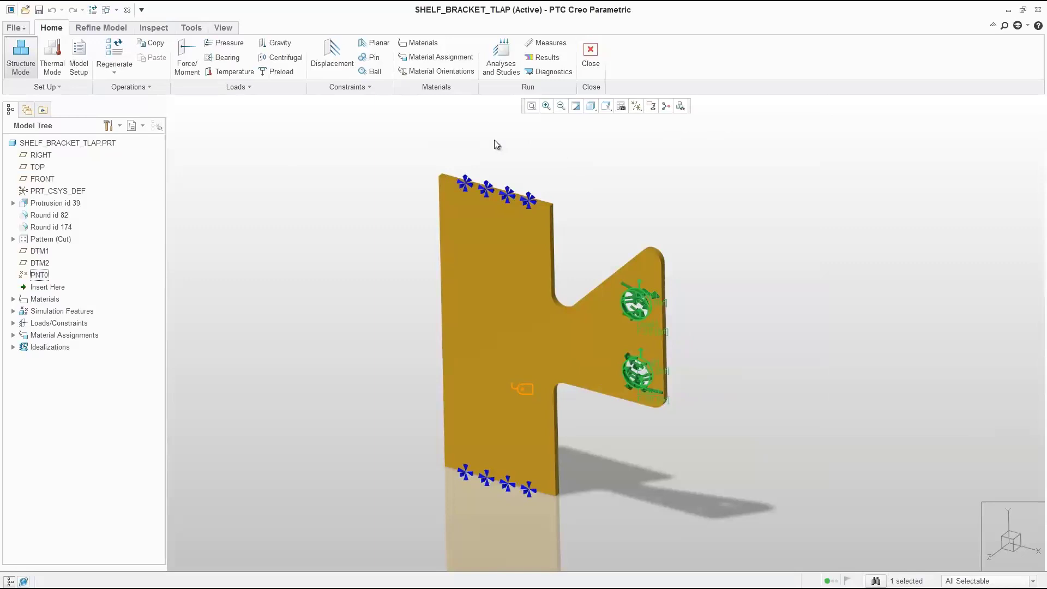
- Create a static analysis using Multi-Pass Adaptive convergence, with maximum polynomial order 9 and 6 percent convergence
left_click(500, 49)
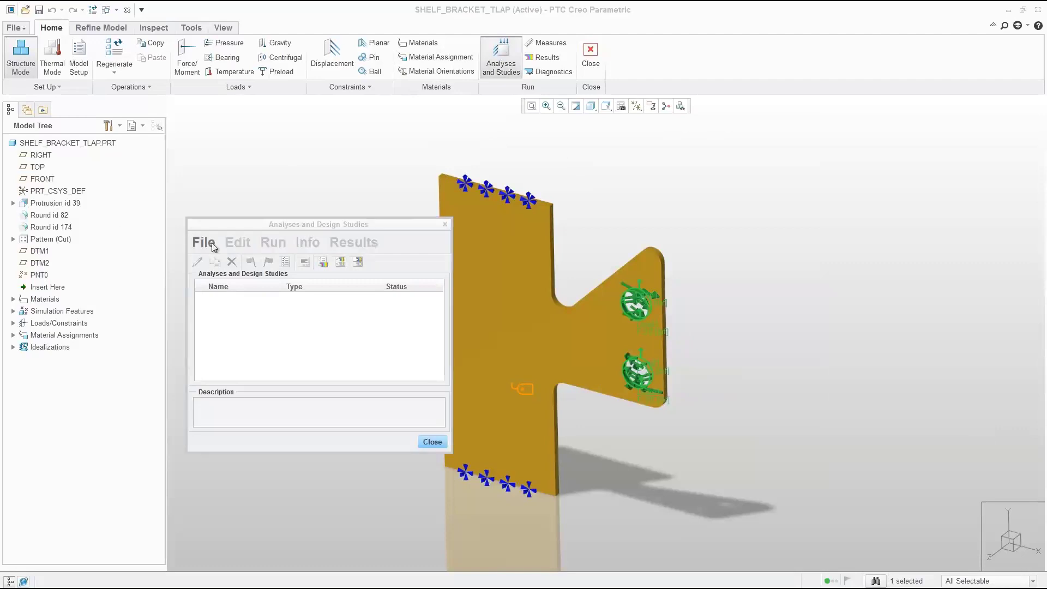
left_click(206, 247)
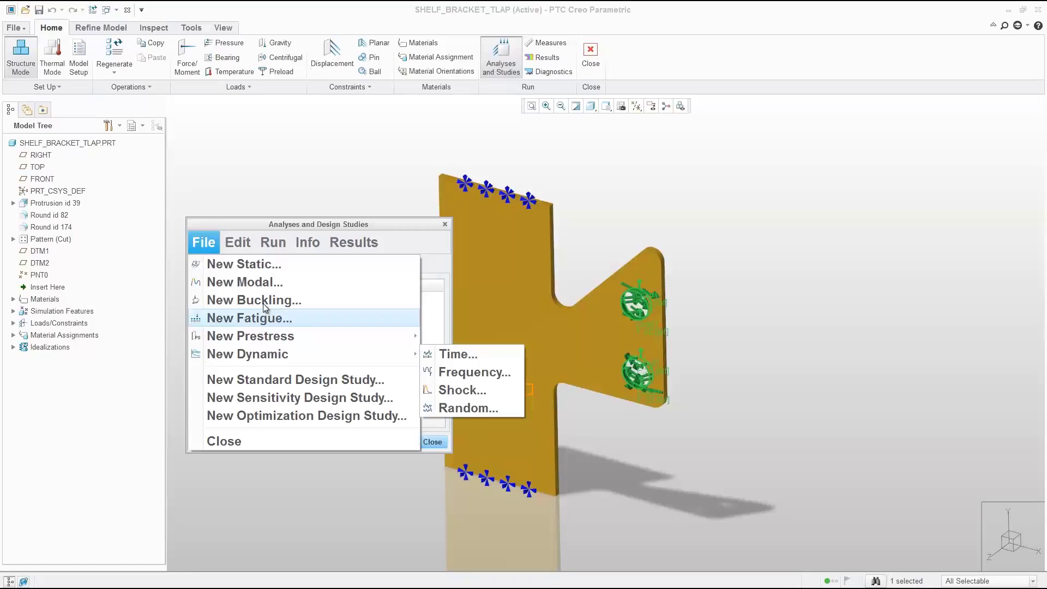
left_click(224, 268)
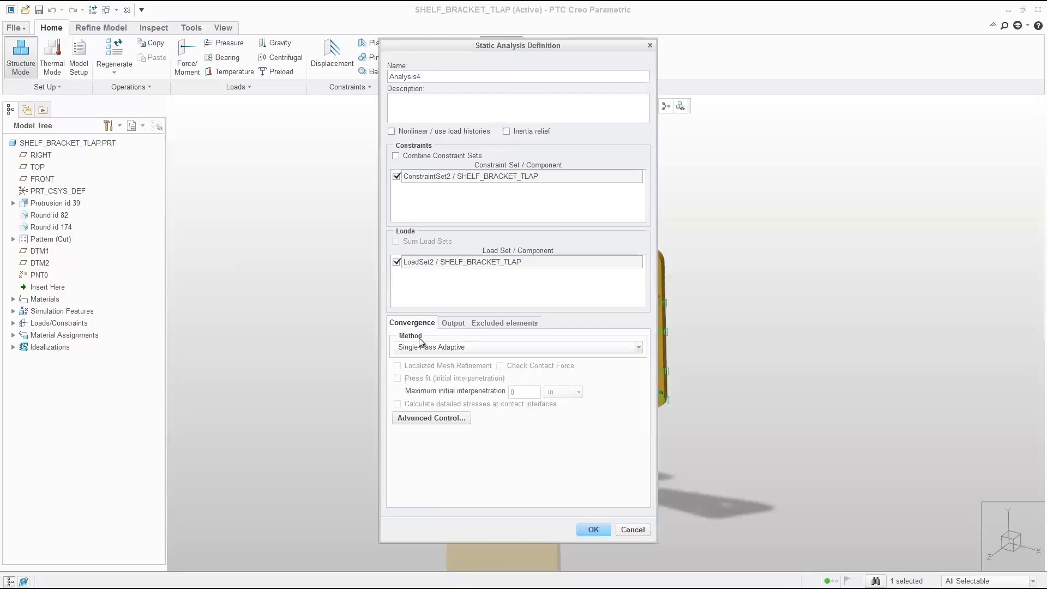
left_click(434, 349)
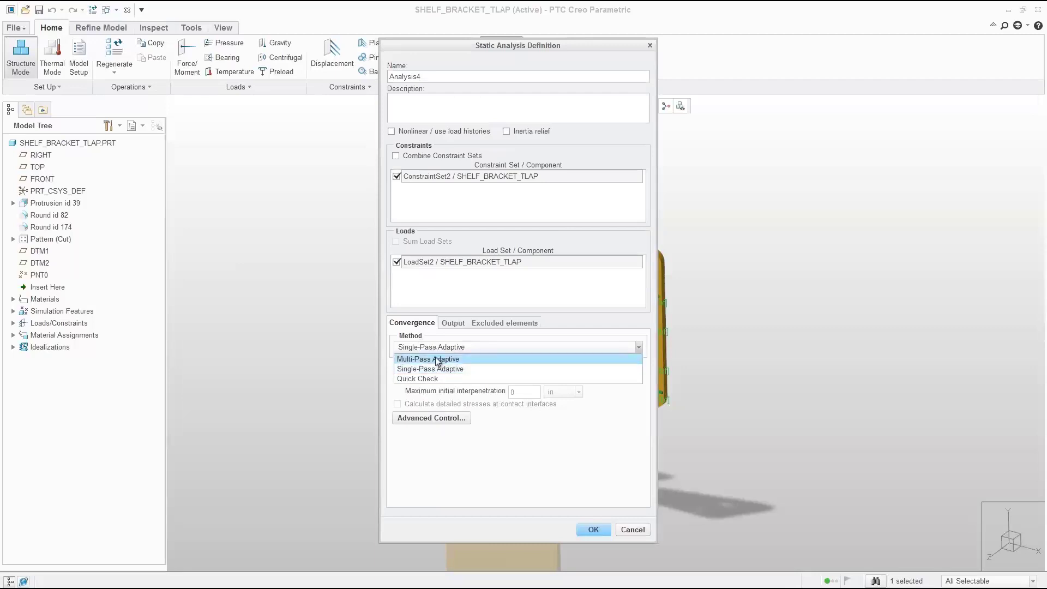
left_click(437, 359)
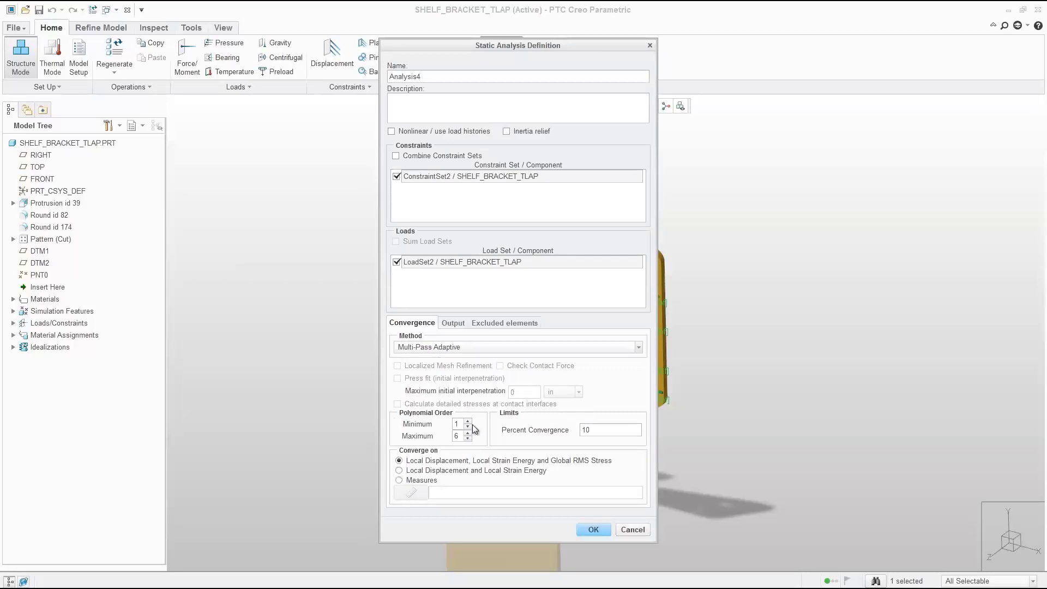
left_click(468, 433)
left_click_drag(596, 432, 577, 430)
left_click(593, 529)
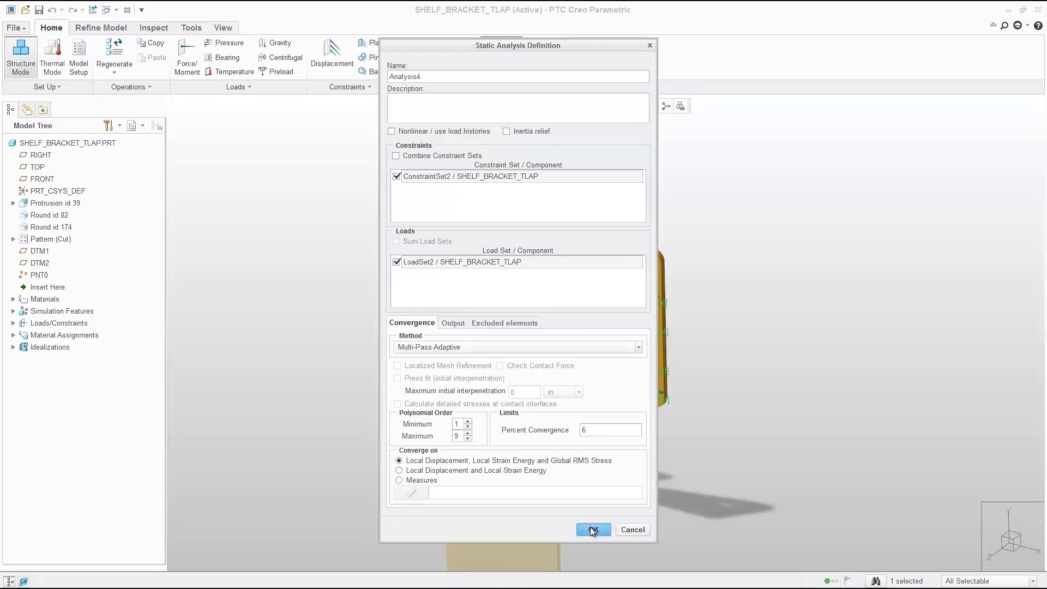
- Run the static analysis, review its run status summary and bring up the simulation results
left_click(251, 262)
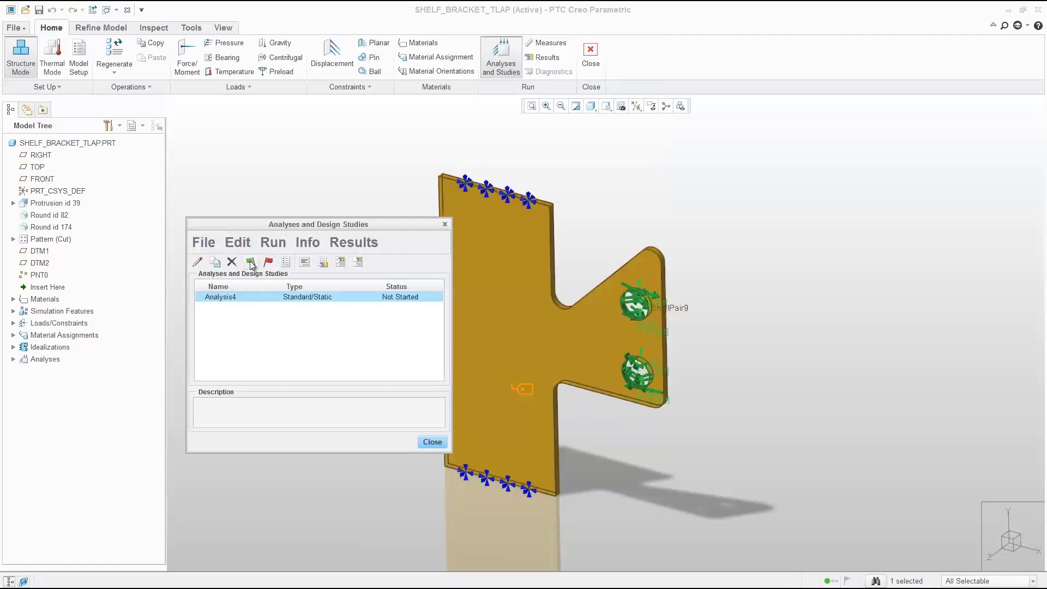
left_click(592, 319)
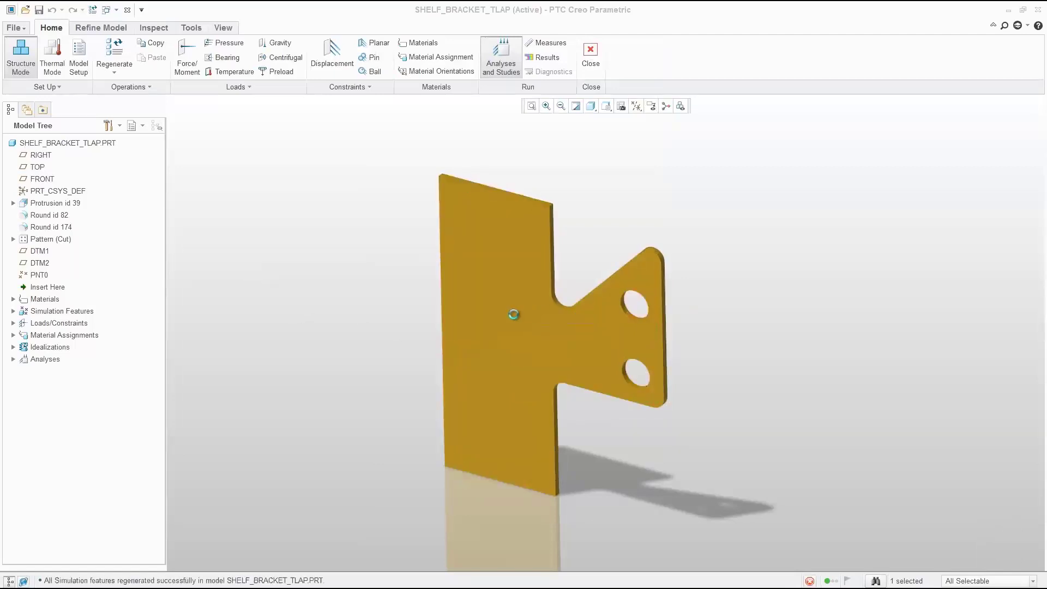
left_click(305, 263)
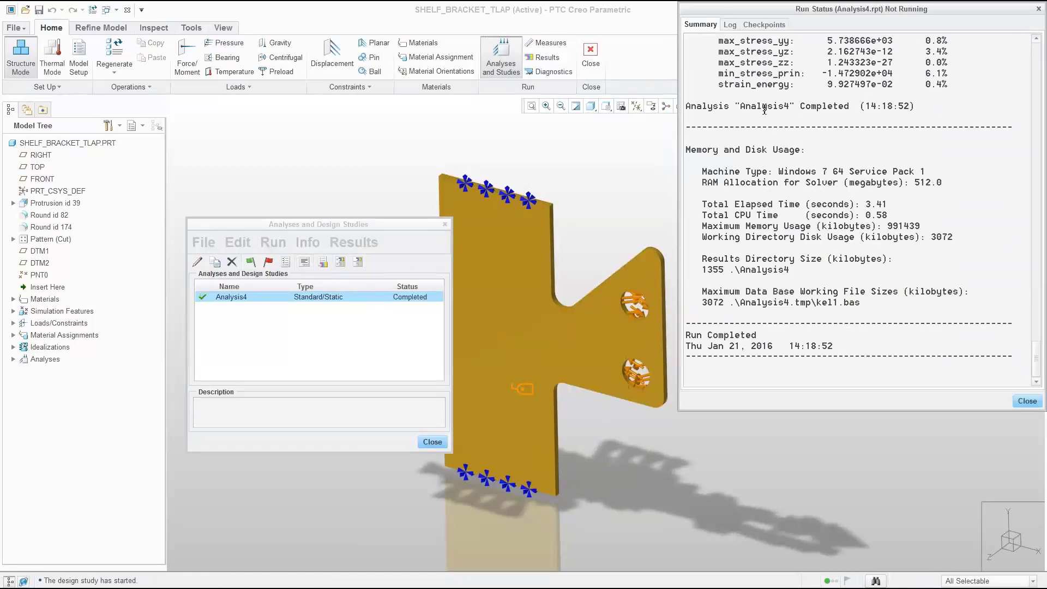
left_click(1027, 402)
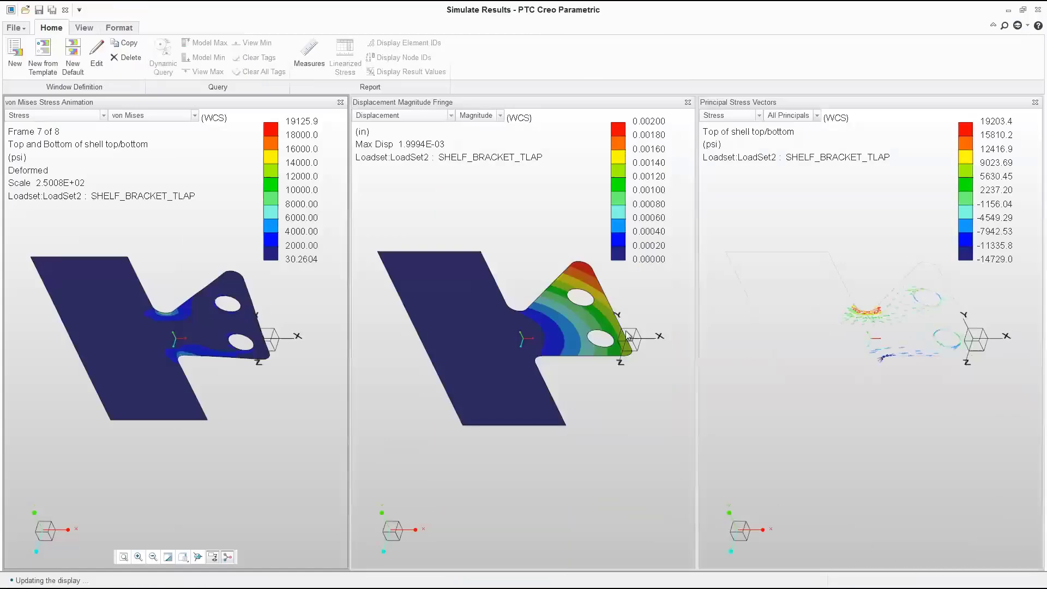
- Examine the von Mises stress around the bracket's upper fillet and the quantities offered for the displacement fringe, and close the results
middle_click_drag(201, 303, 180, 351)
key("ctrl+d")
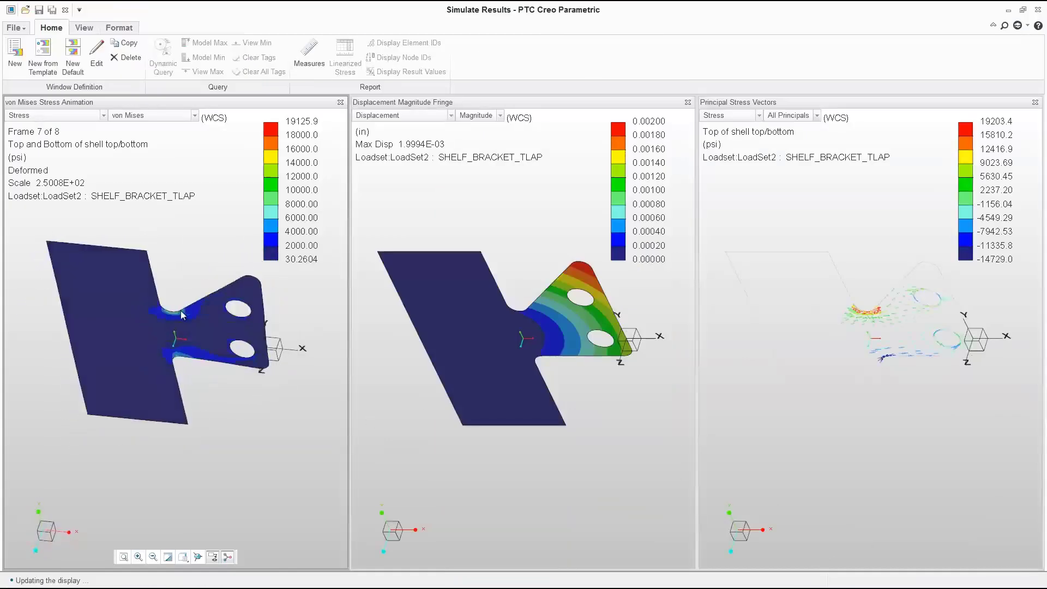
scroll(173, 328, "up", 8)
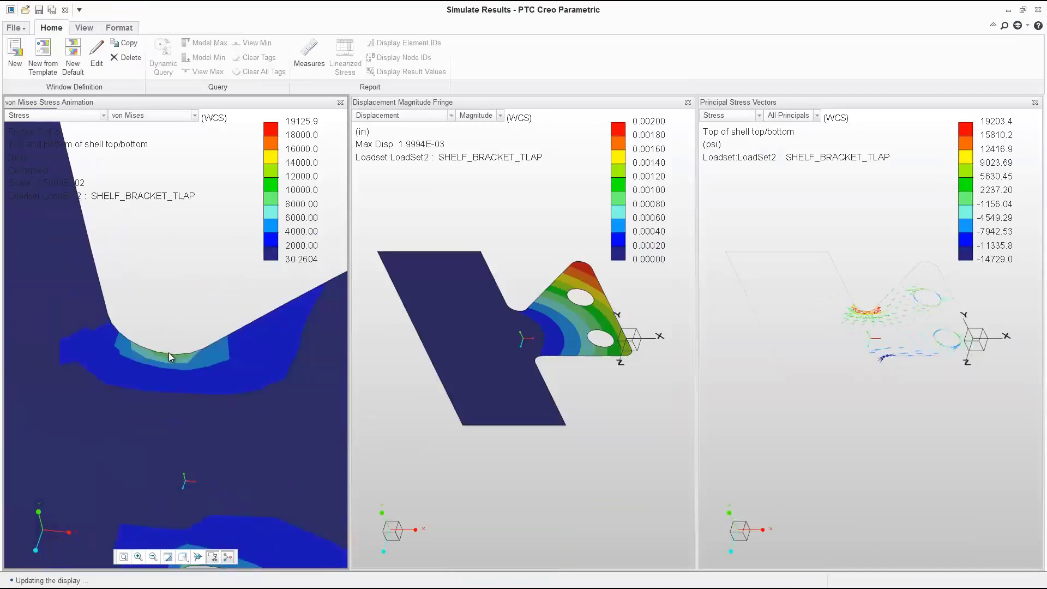
scroll(168, 352, "down", 8)
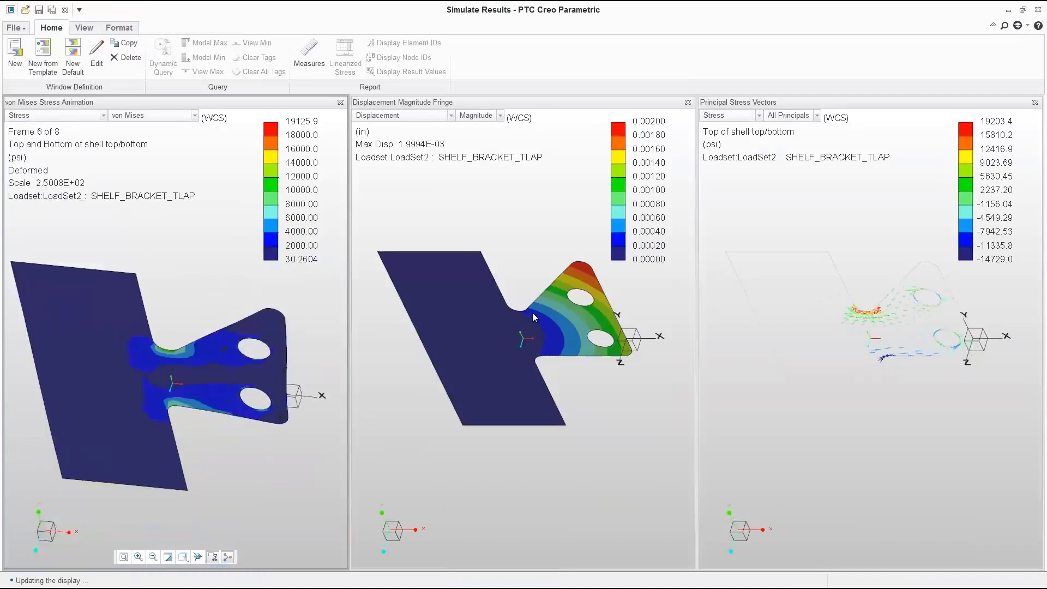
left_click(451, 115)
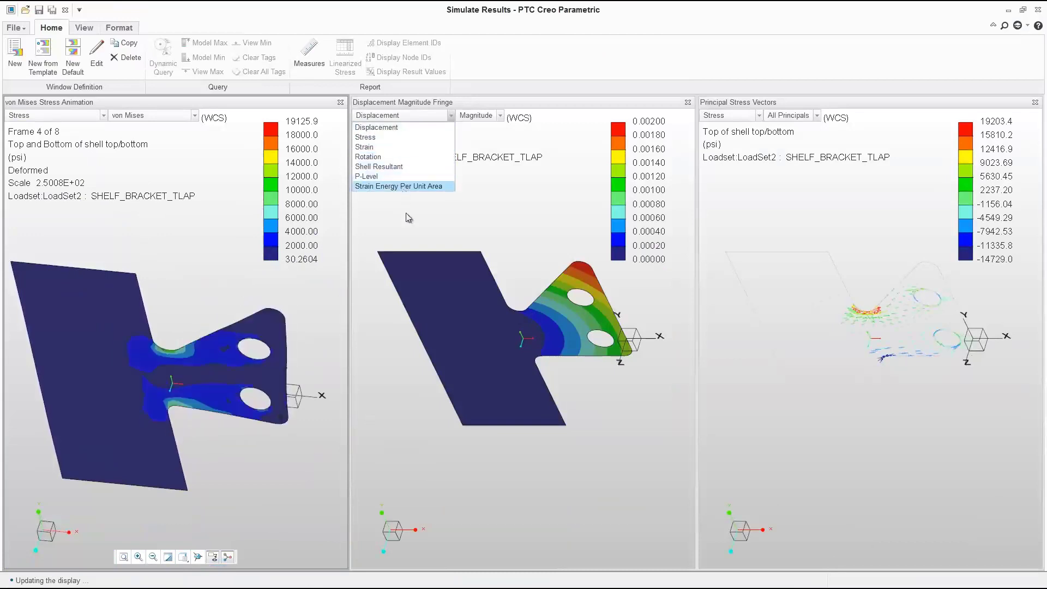
left_click(547, 198)
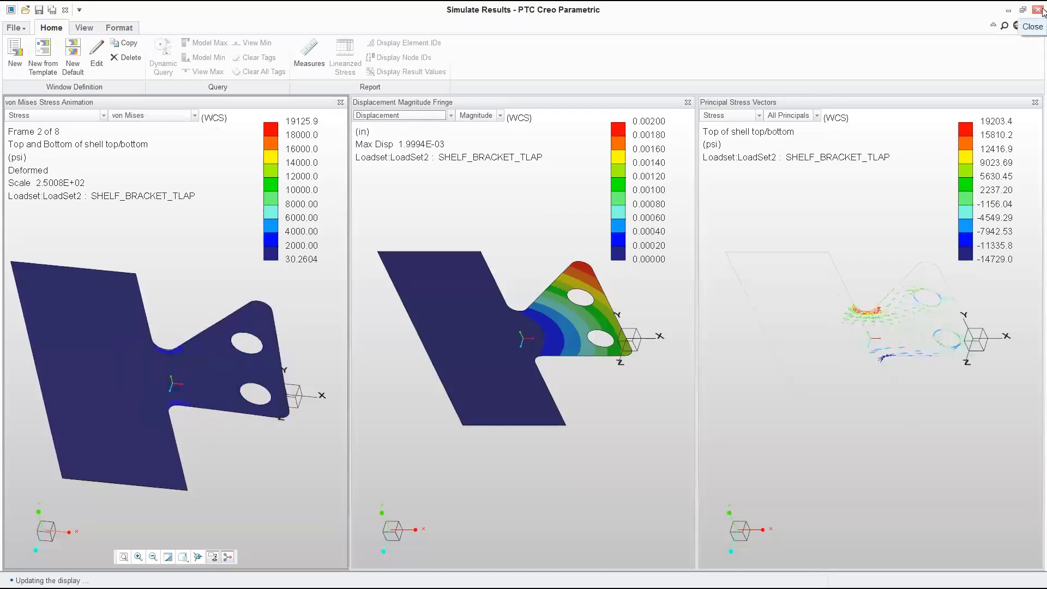
left_click(1038, 10)
left_click(536, 340)
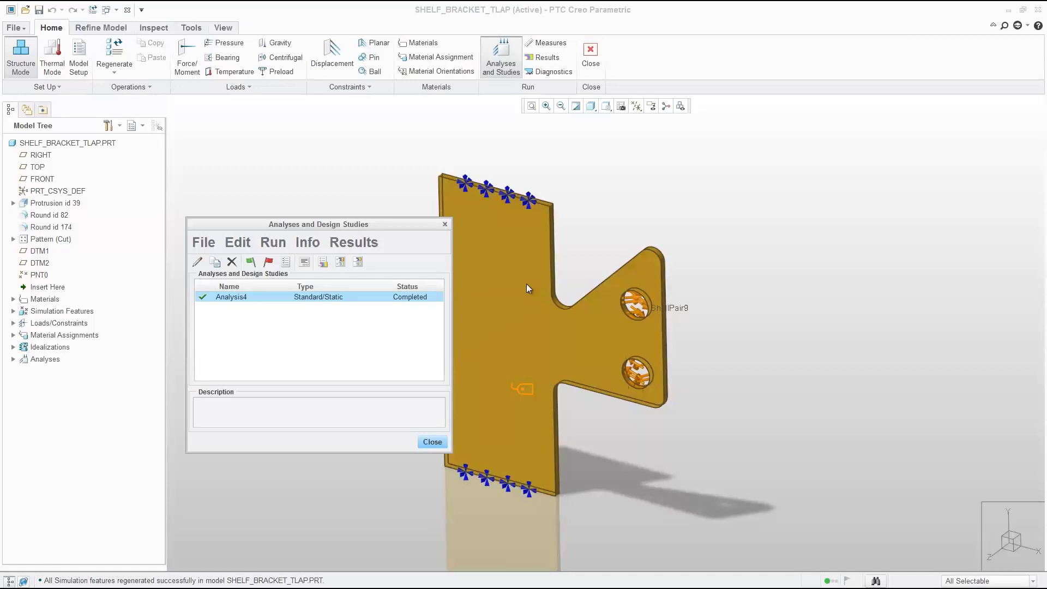
left_click(511, 276)
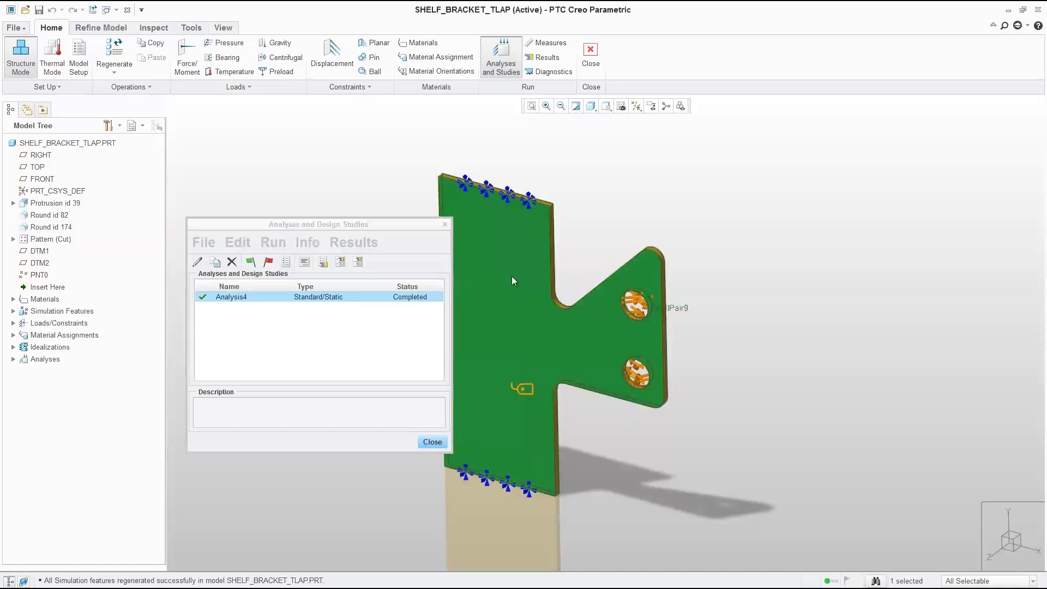
left_click(620, 185)
- Create a global sensitivity design study based on Analysis4, with the bracket's upper inner fillet radius as its variable
left_click(208, 242)
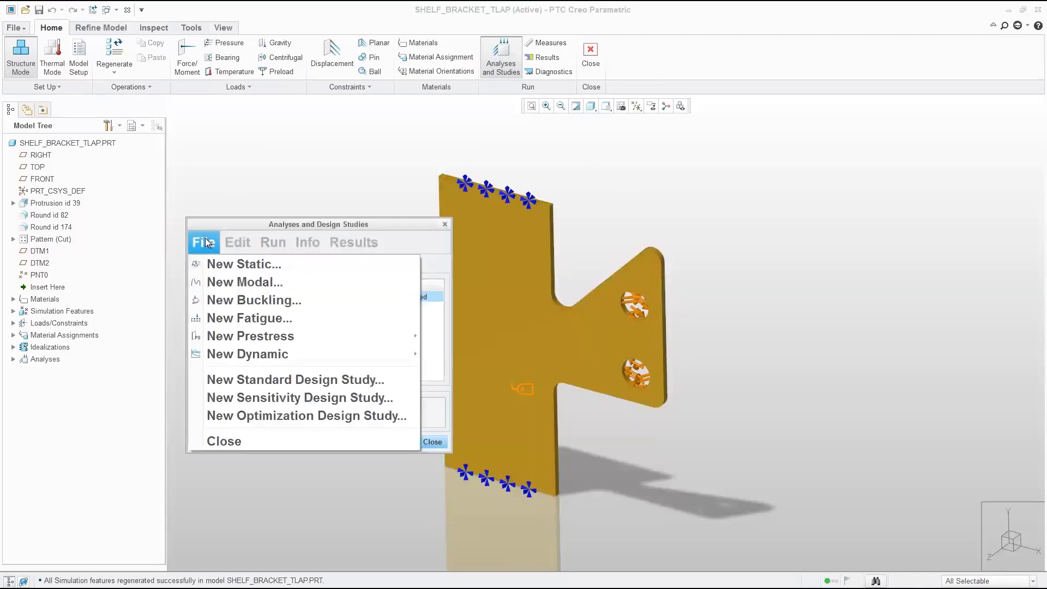
left_click(289, 399)
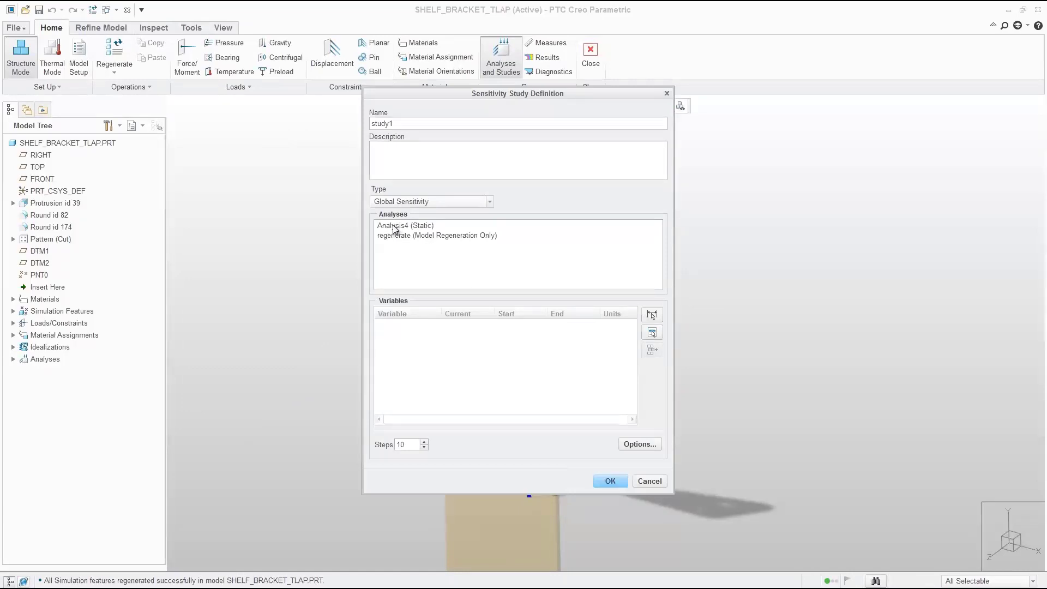
left_click(394, 228)
left_click_drag(406, 93, 145, 103)
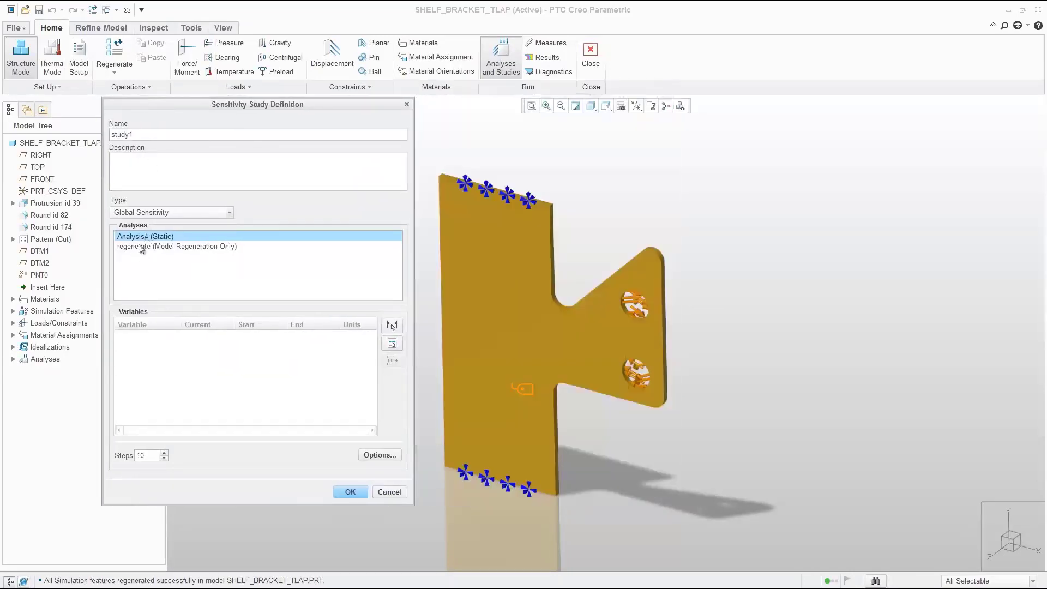
left_click(392, 325)
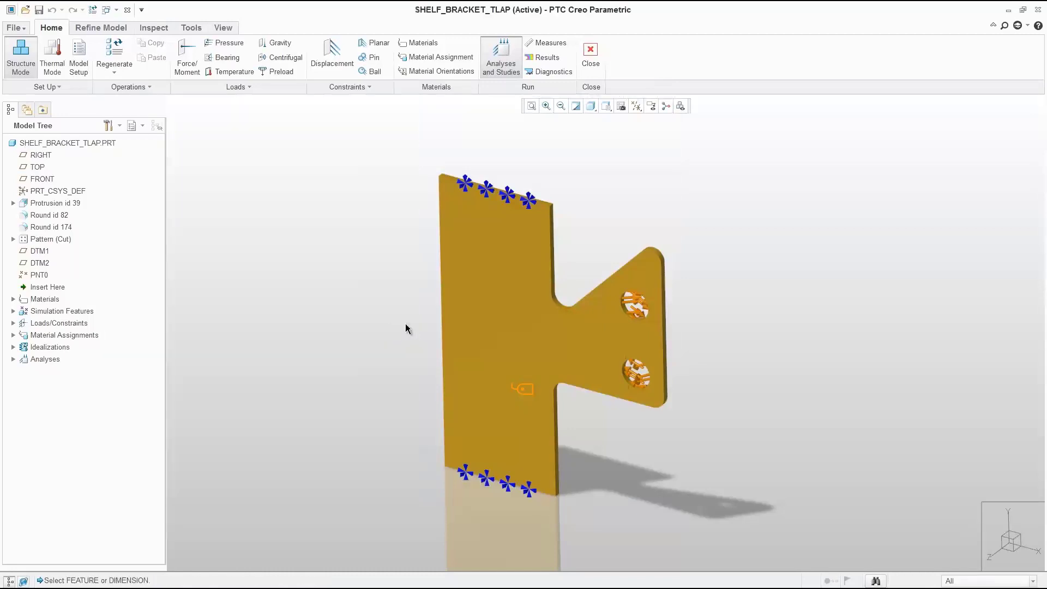
left_click(561, 308)
left_click(581, 294)
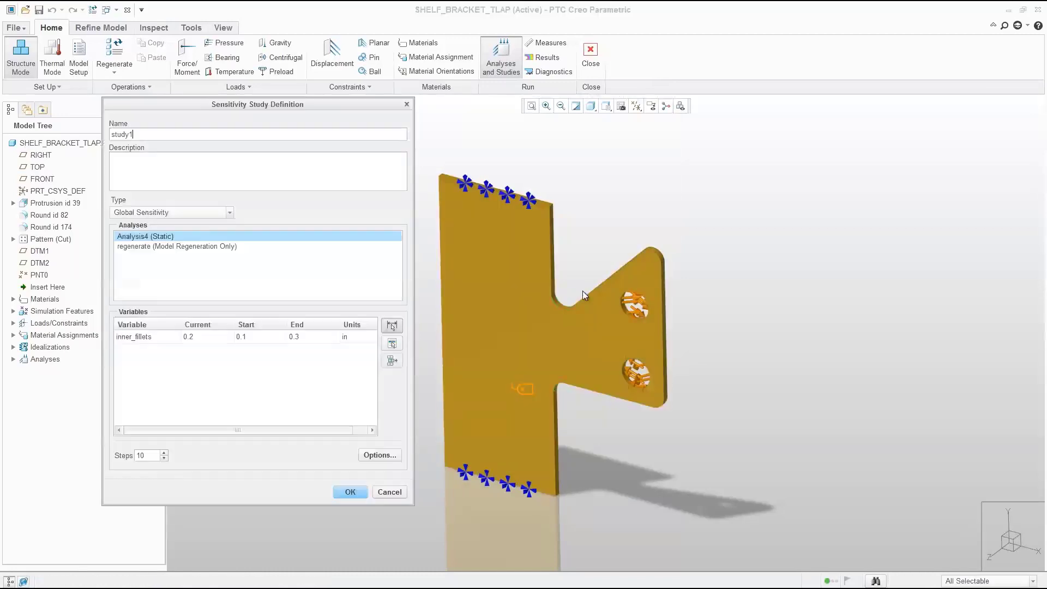
- Set the fillet radius variable's end value to 0.5 in and the number of steps to 4, and accept the sensitivity study
left_click(319, 337)
type(".5")
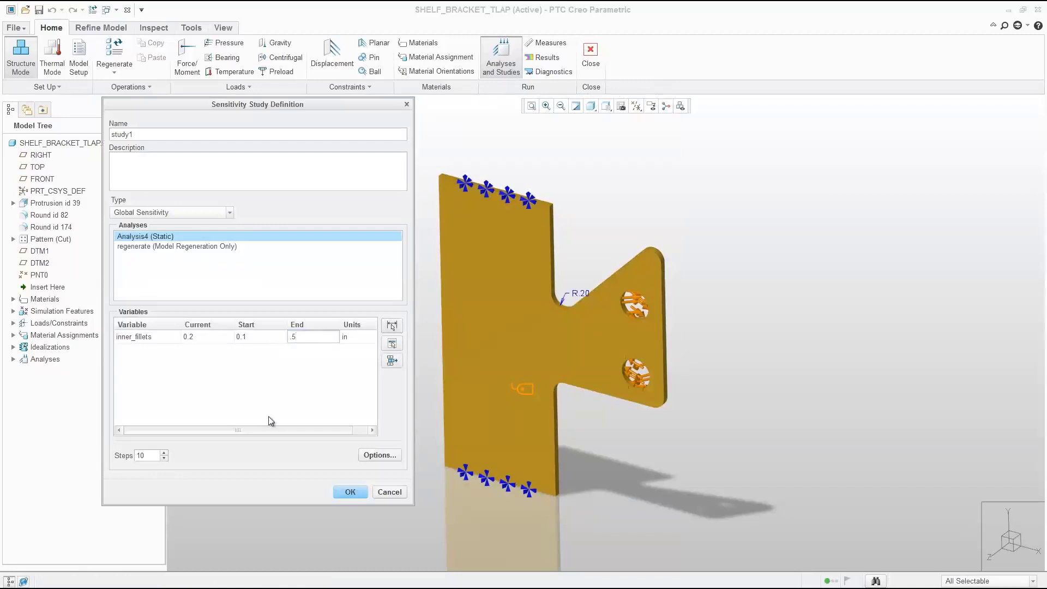
double_click(155, 456)
type("4")
left_click(349, 494)
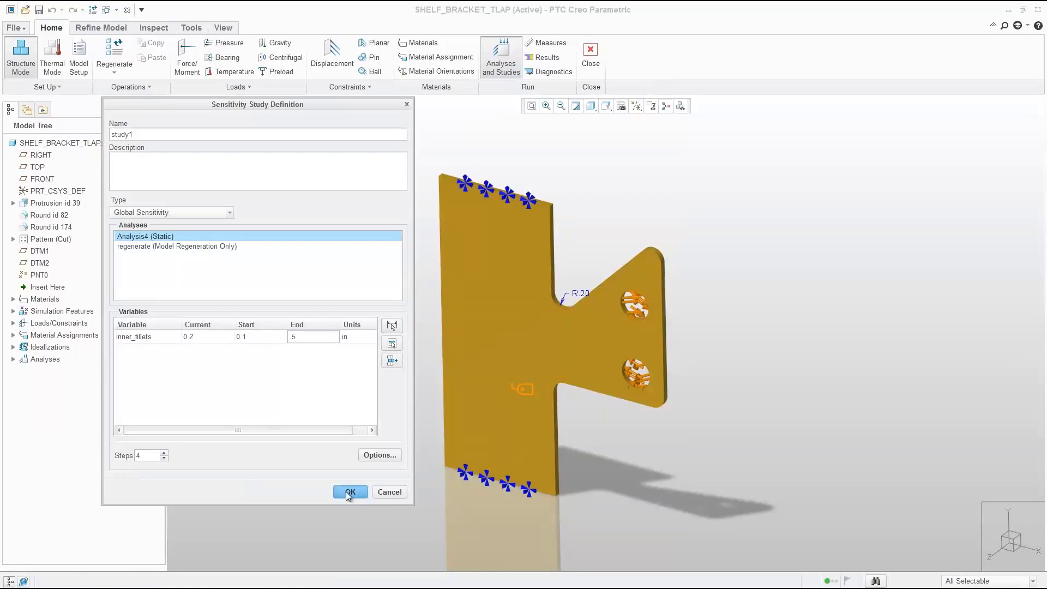
left_click(349, 493)
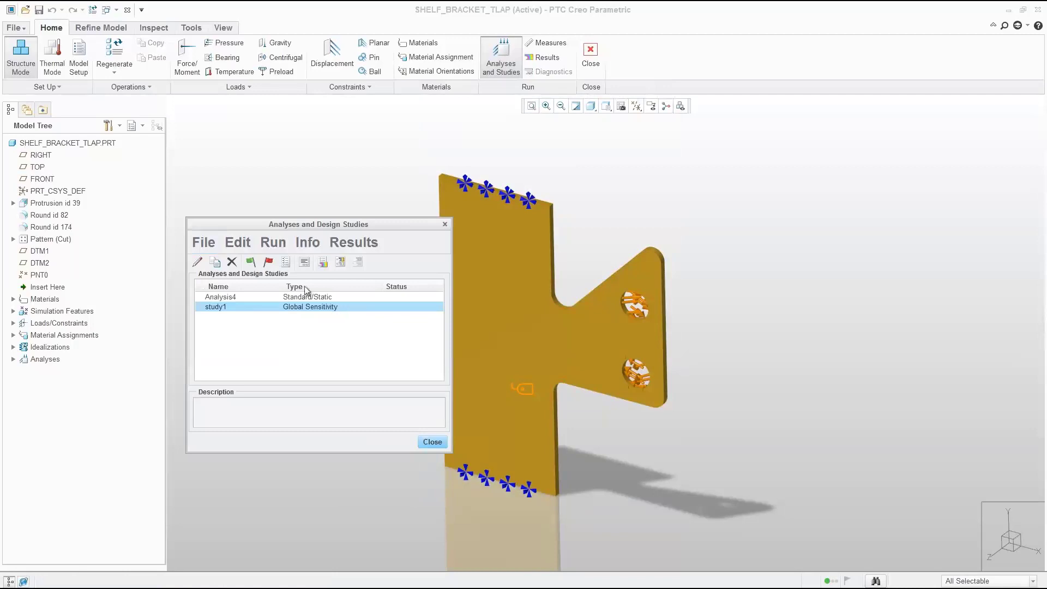
- Run the sensitivity study without interactive diagnostics and display its run status summary
left_click(250, 264)
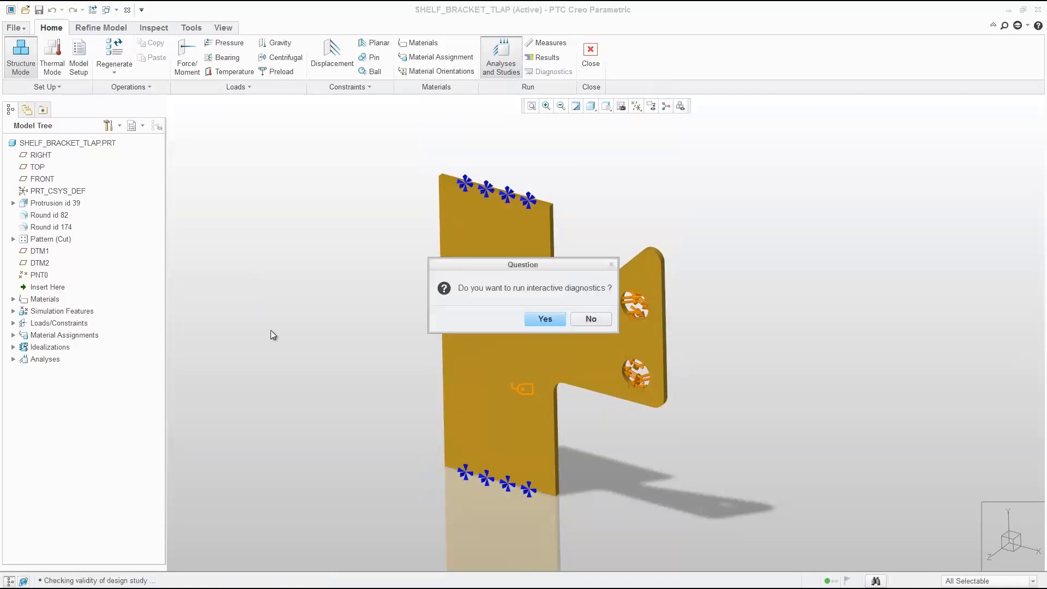
left_click(583, 318)
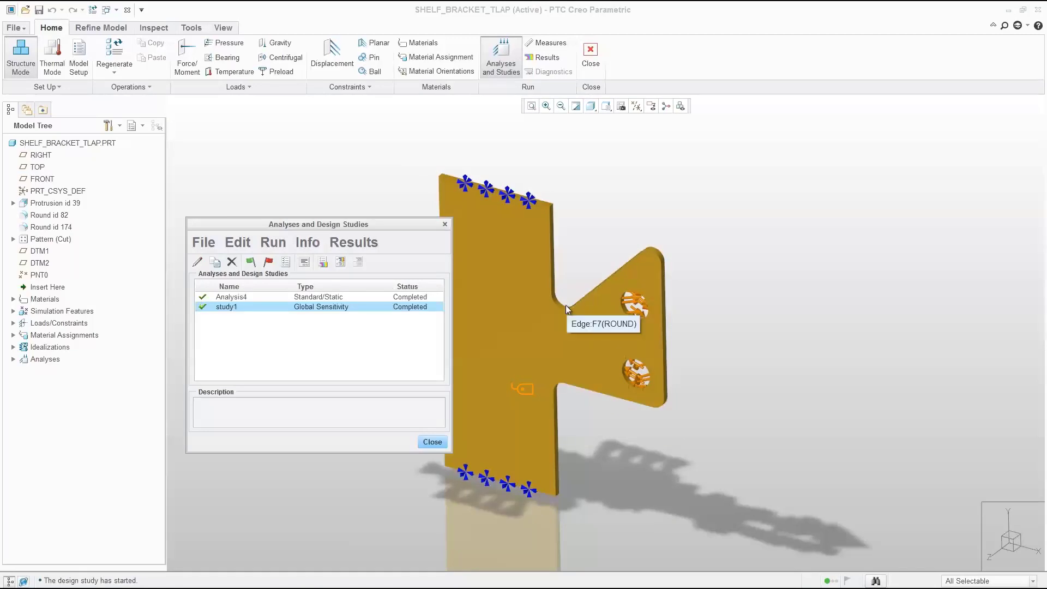
left_click(305, 263)
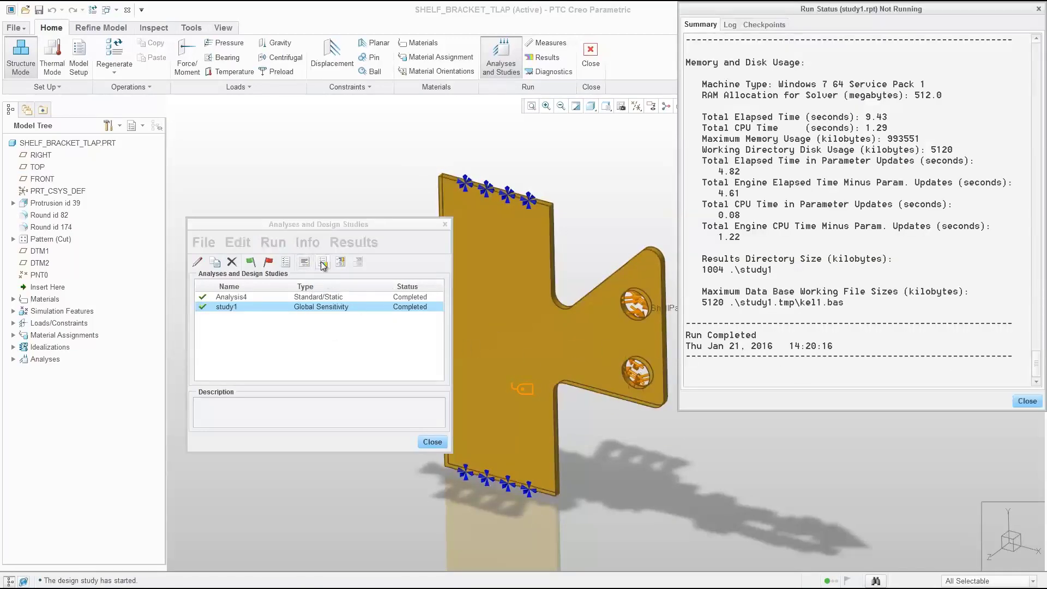
- Graph the predefined measure max_stress_vm against the inner_fillets design variable in the results of study1
left_click(323, 264)
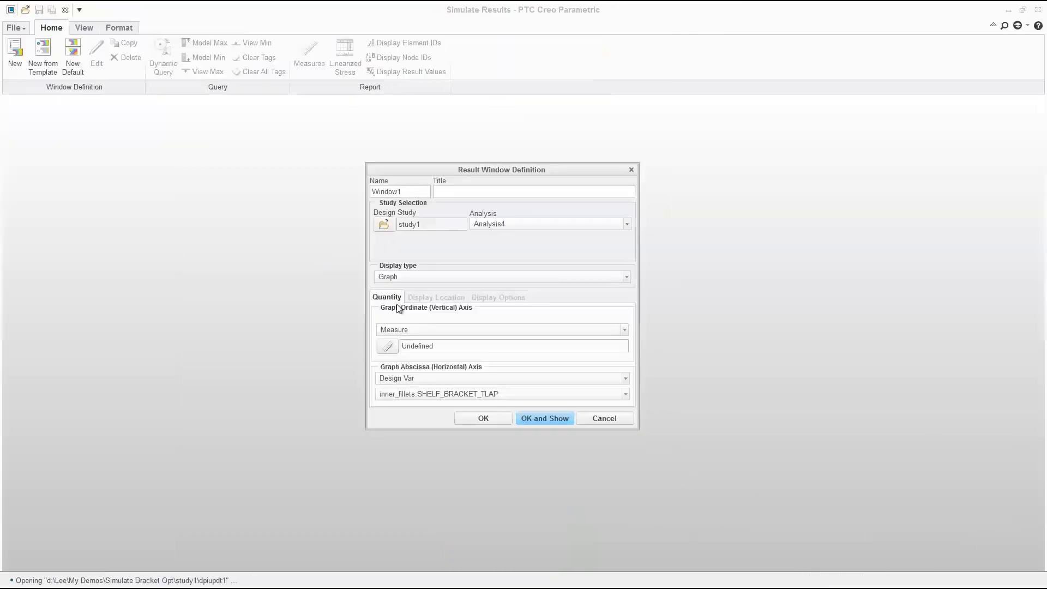
left_click(388, 347)
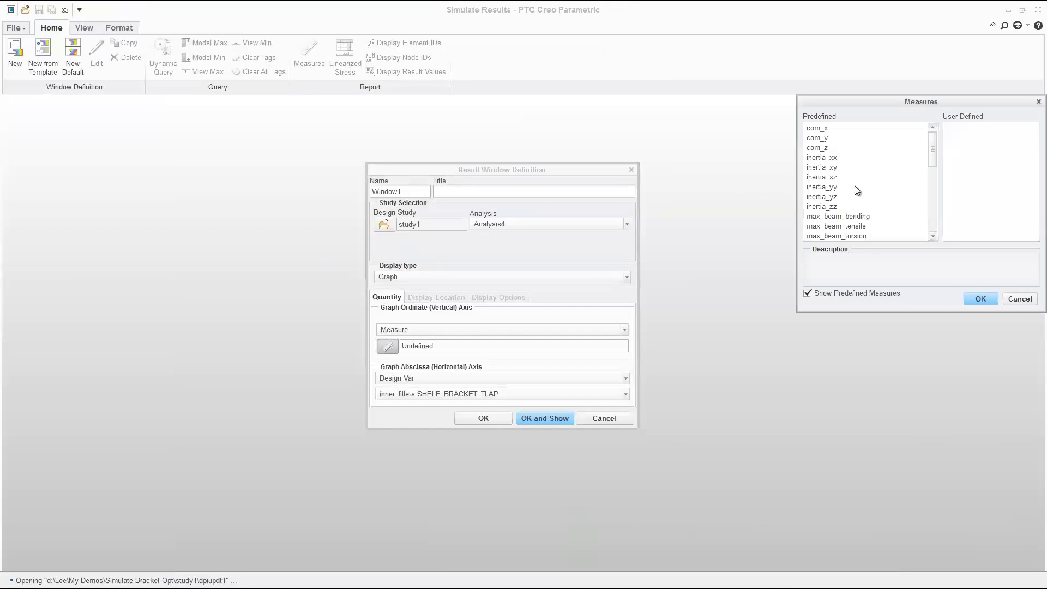
scroll(854, 188, "down", 3)
scroll(854, 191, "down", 3)
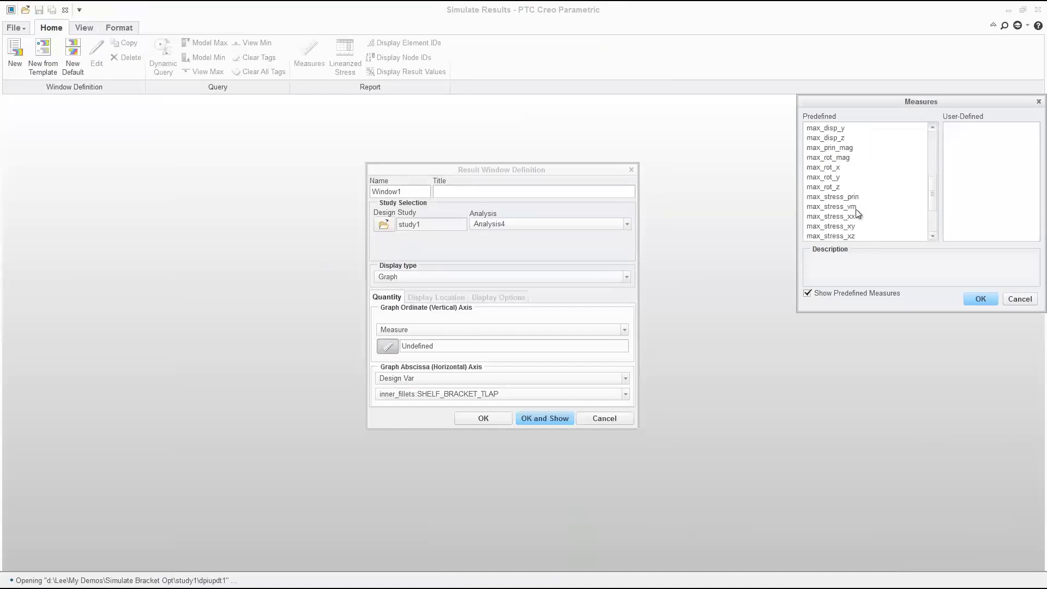
left_click(901, 206)
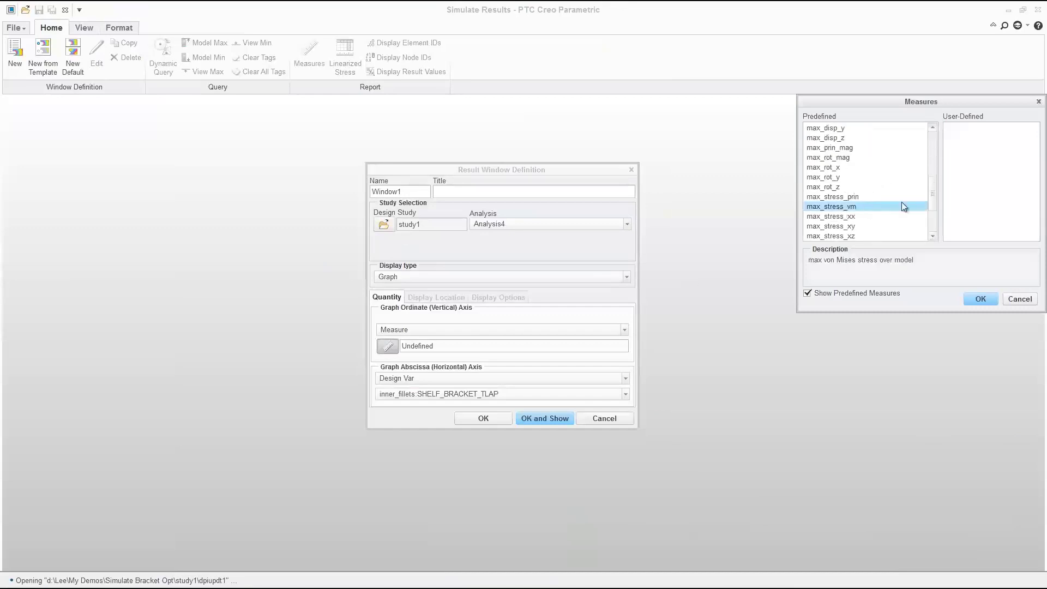
left_click(980, 300)
left_click(541, 418)
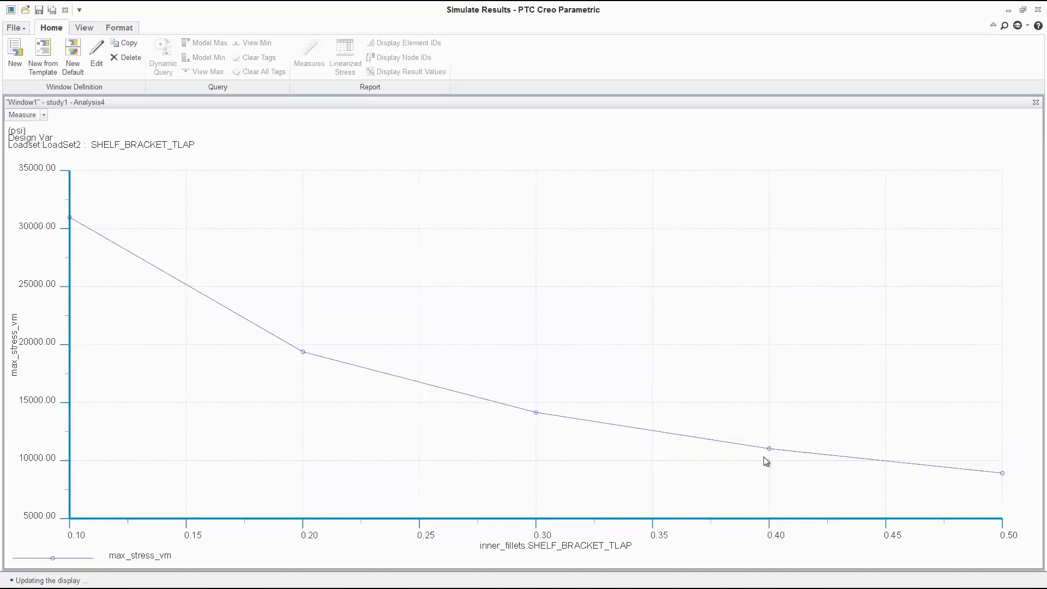
- Exit the stress graph results without saving the result window and close the run status report
left_click(1039, 11)
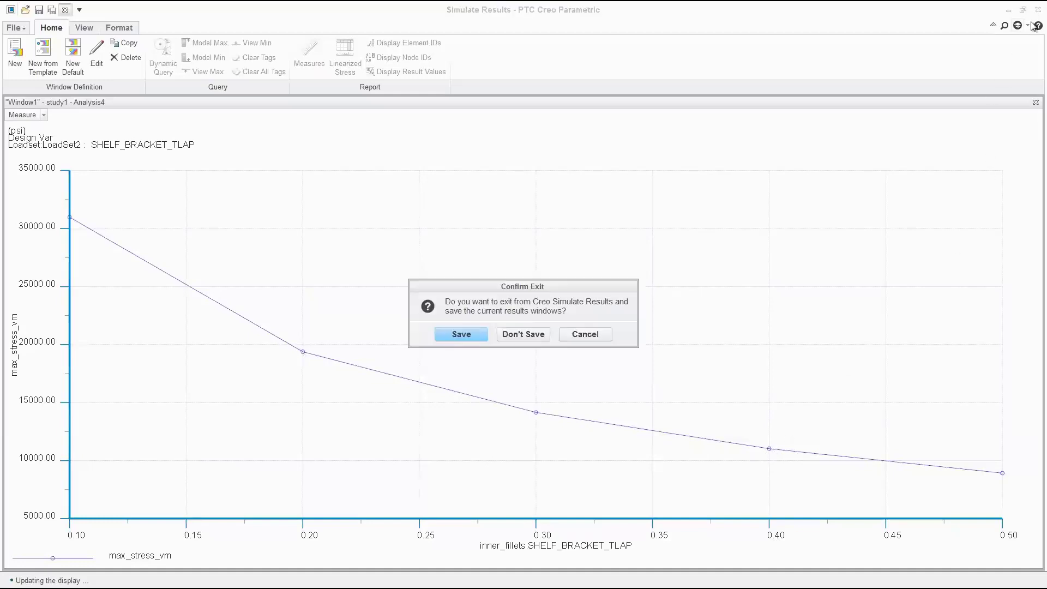
left_click(521, 334)
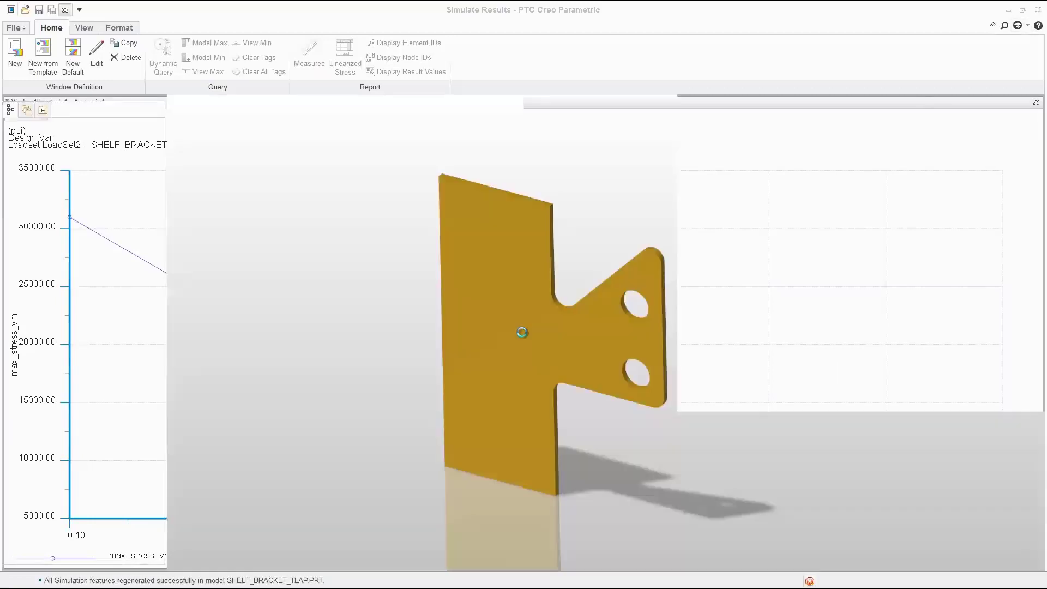
left_click(1023, 400)
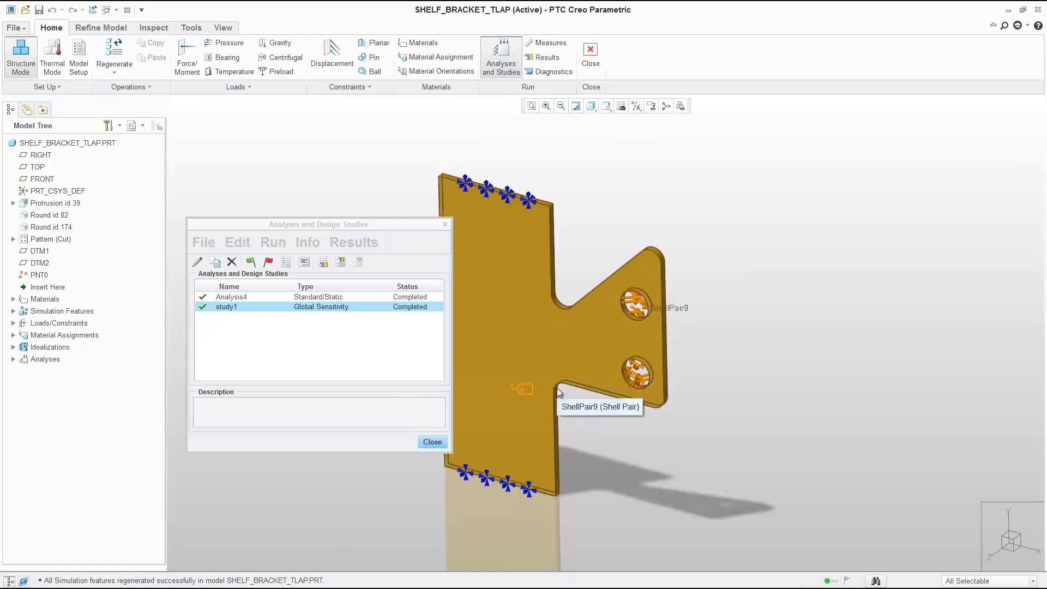
- Start a new optimization design study of type Optimization, keeping its goal as minimizing total_mass
left_click(203, 243)
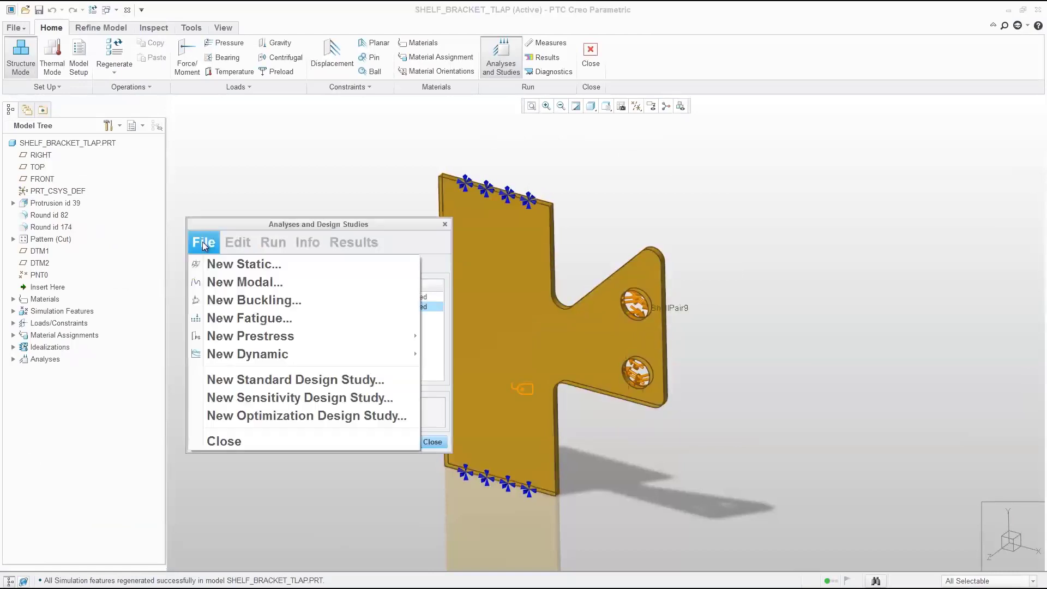
left_click(259, 417)
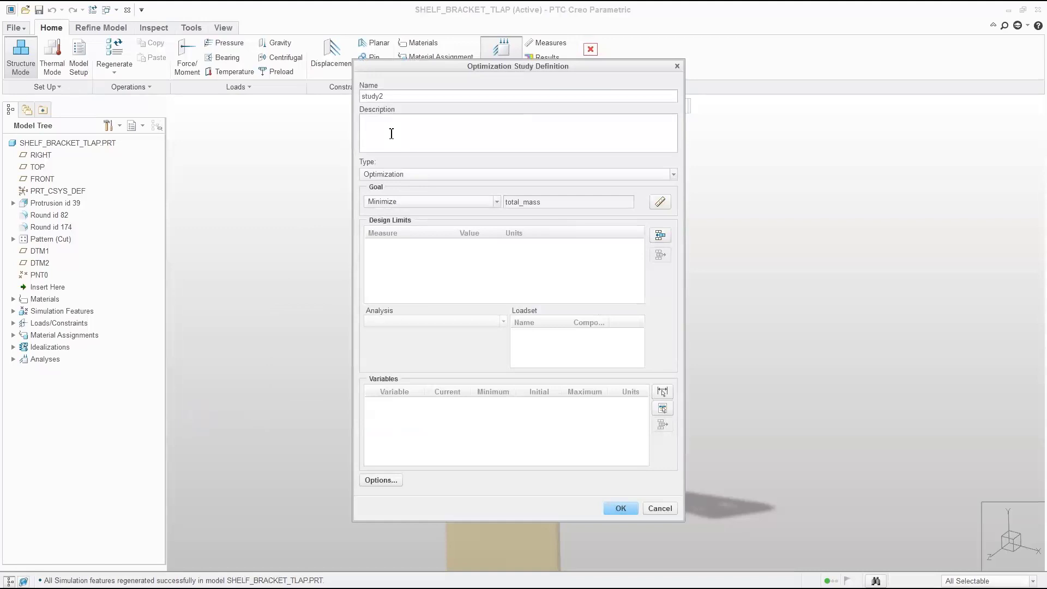
left_click(407, 175)
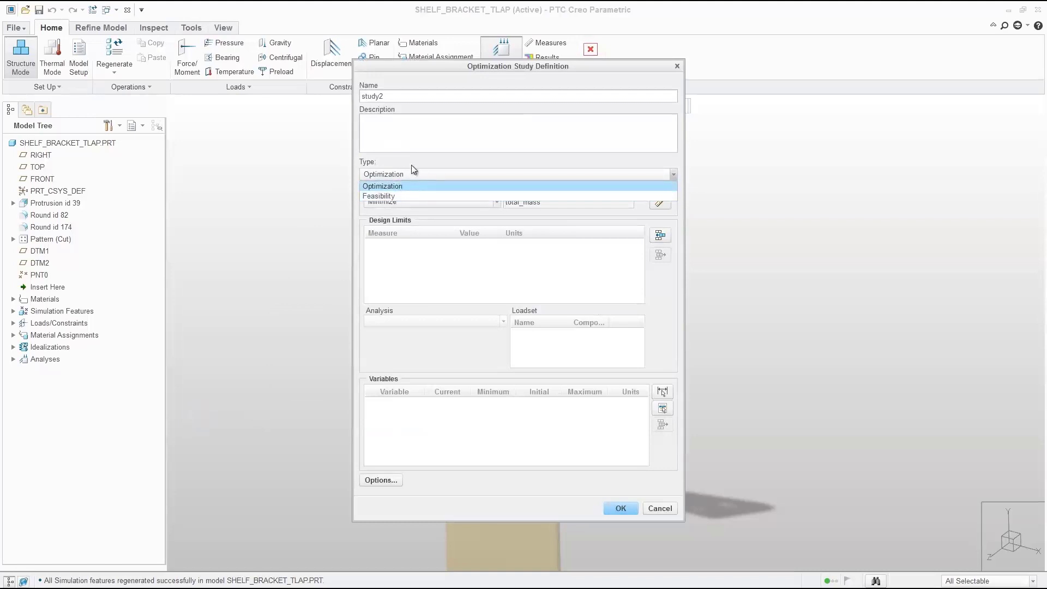
left_click(406, 186)
left_click(451, 202)
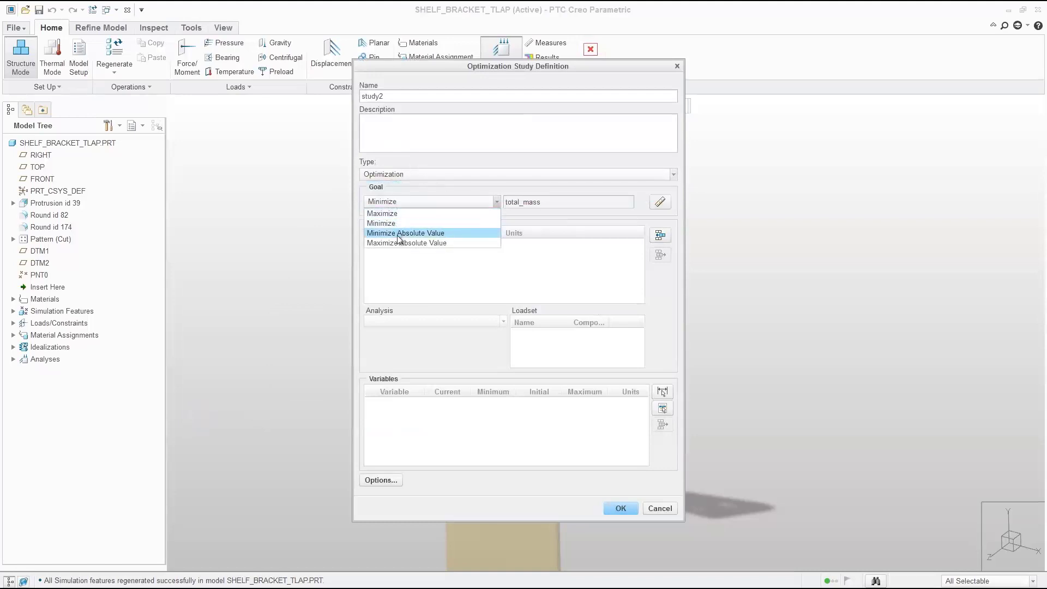
left_click(494, 188)
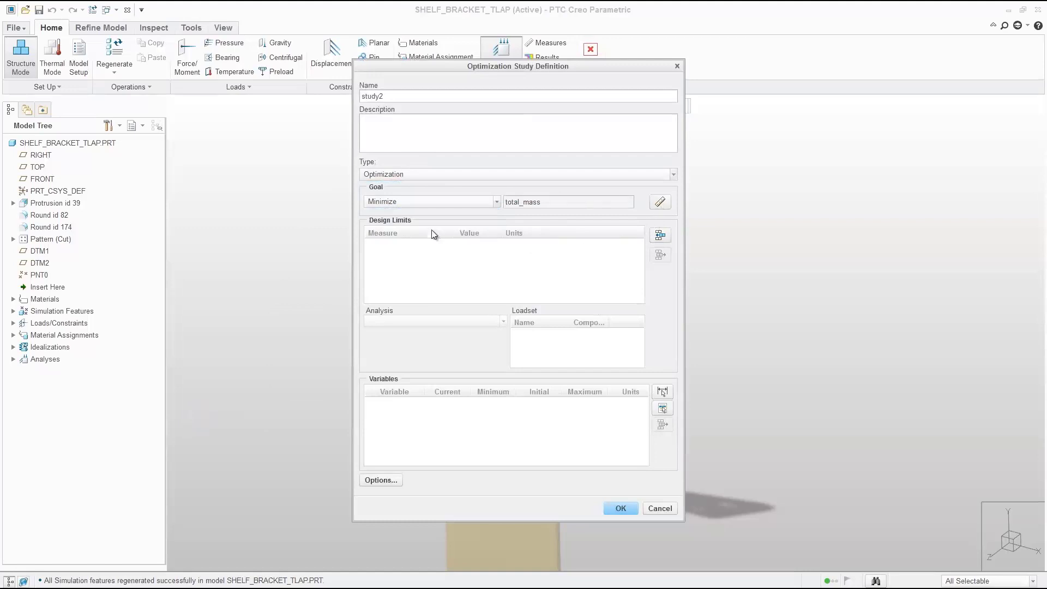
- Add a design limit to the optimization study that keeps max_stress_vm below 11000 lbf/in^2
left_click(660, 236)
left_click_drag(900, 144, 902, 203)
left_click(820, 187)
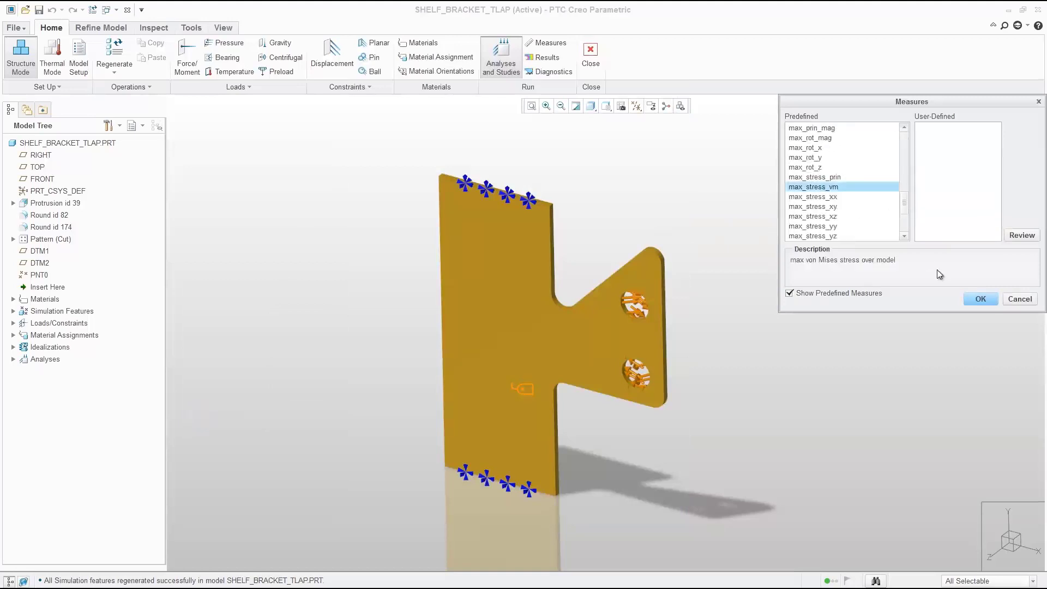
left_click(975, 300)
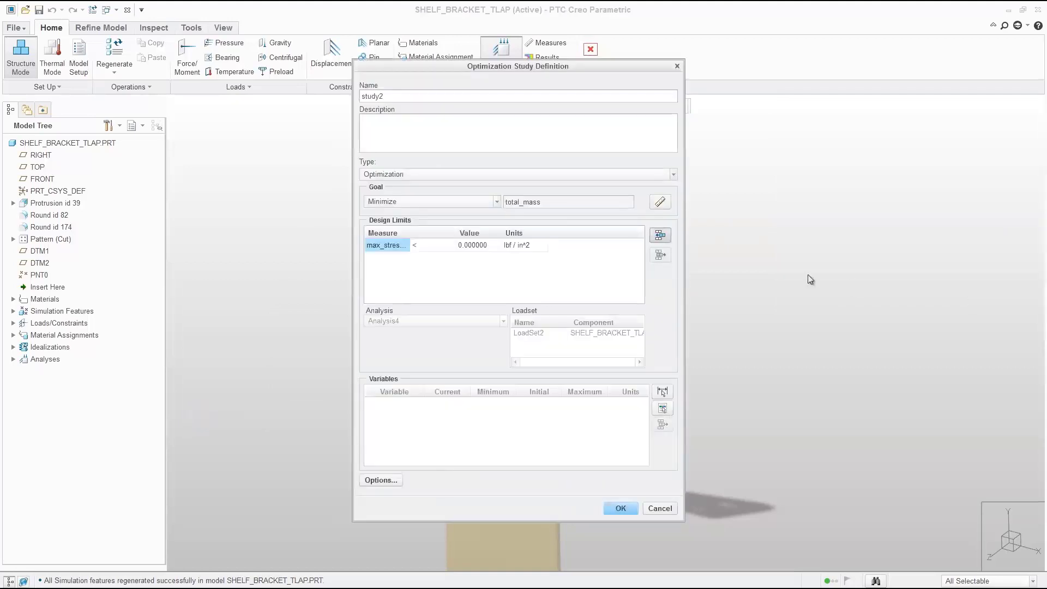
left_click(476, 246)
type("11000")
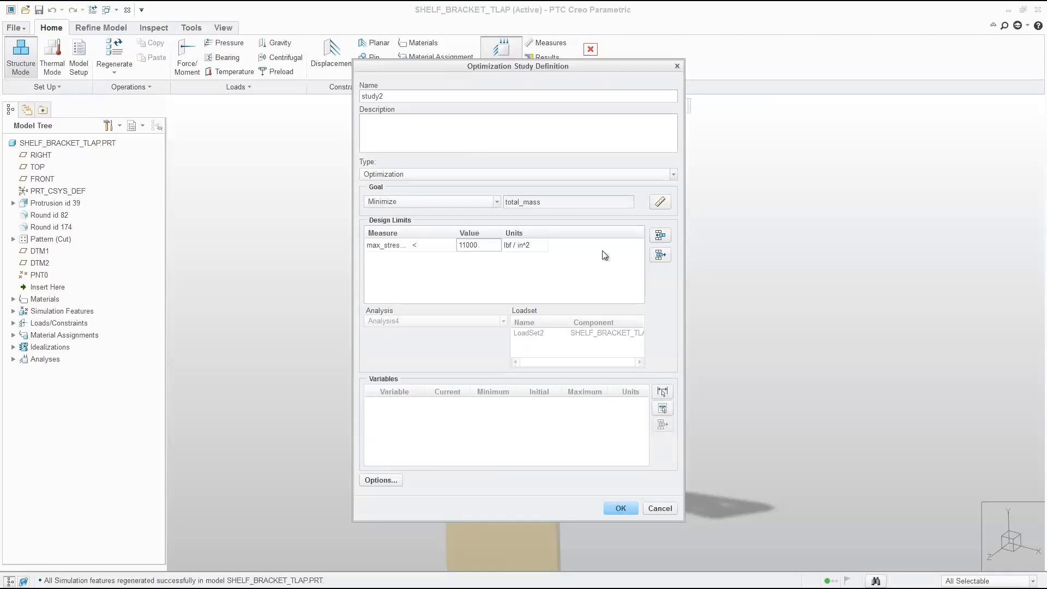
- Add a second design limit that keeps max_disp_mag below 0.0015 in
left_click(659, 236)
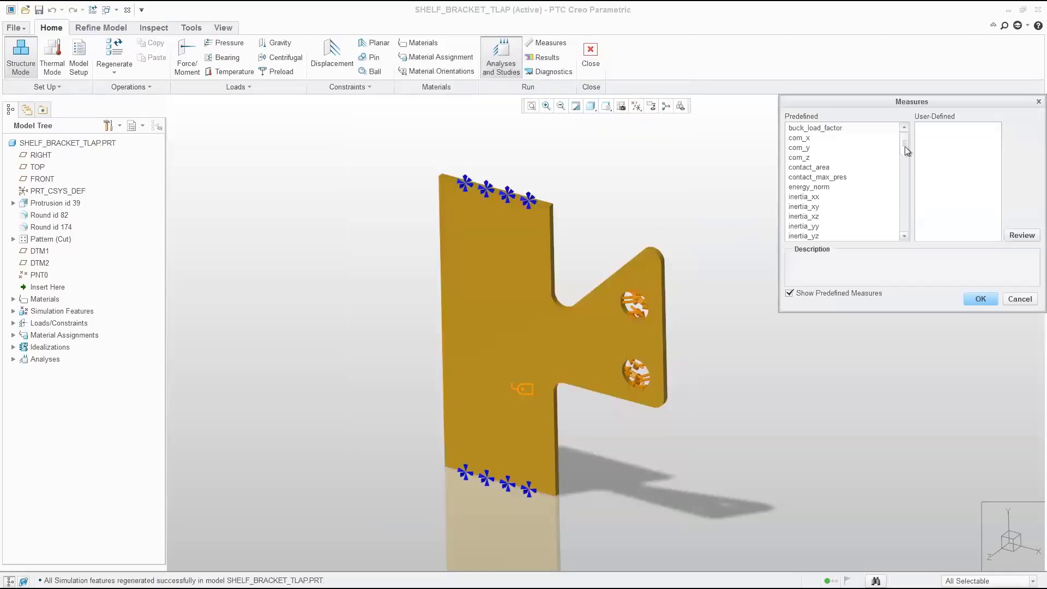
scroll(903, 164, "down", 3)
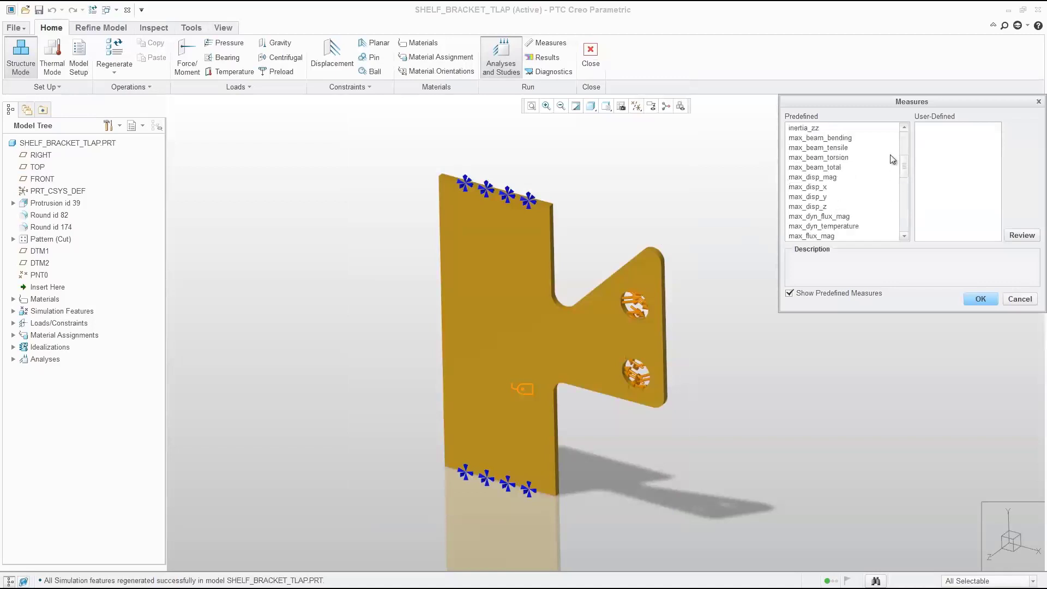
left_click(824, 177)
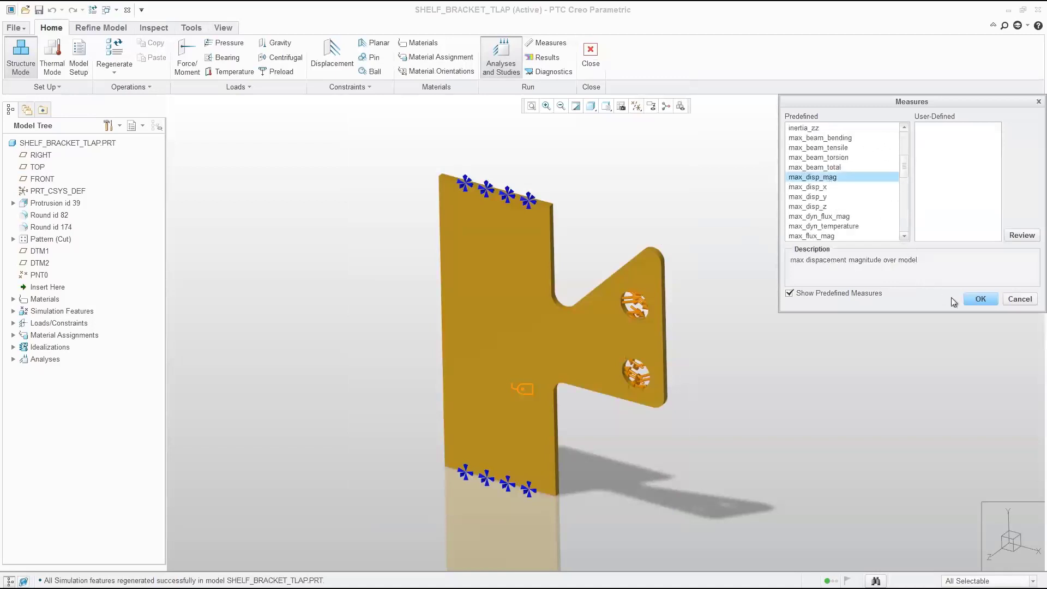
left_click(981, 299)
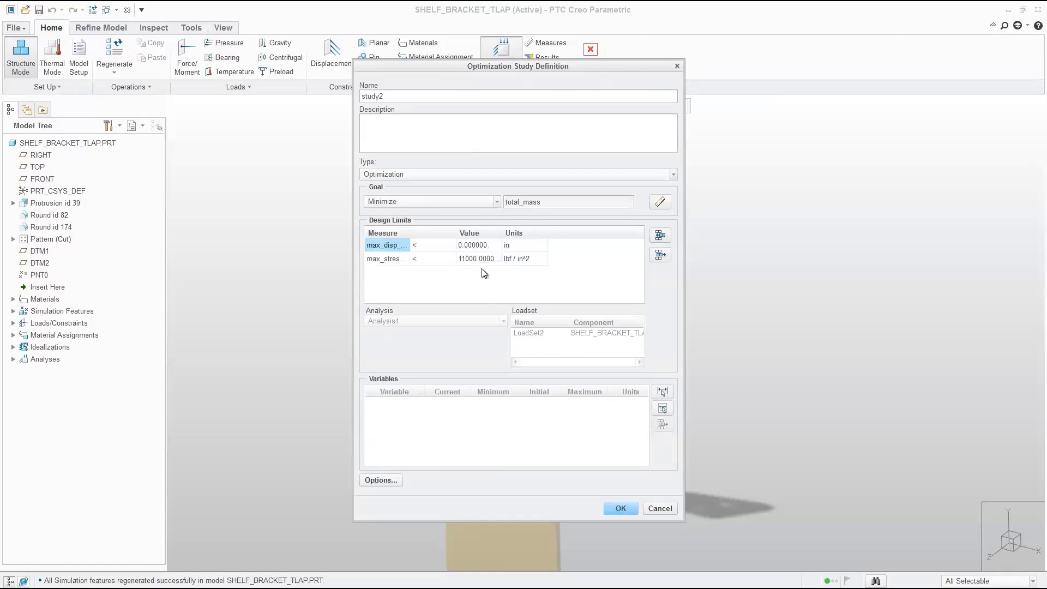
left_click(482, 246)
type(".0015")
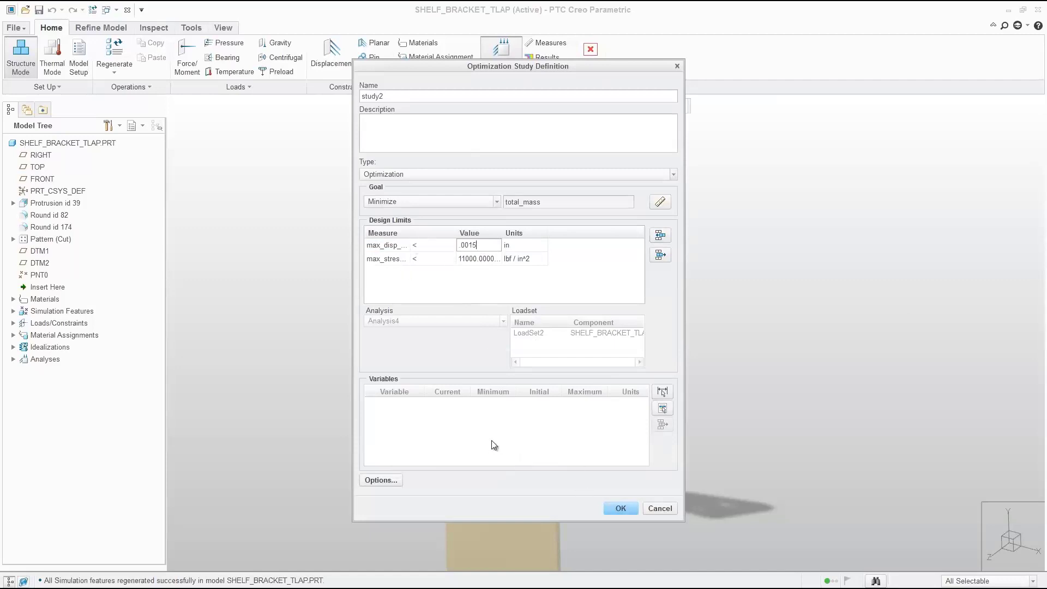
- Add the inner fillet radius as a design variable from the model and set its maximum to 0.5 in
left_click(661, 391)
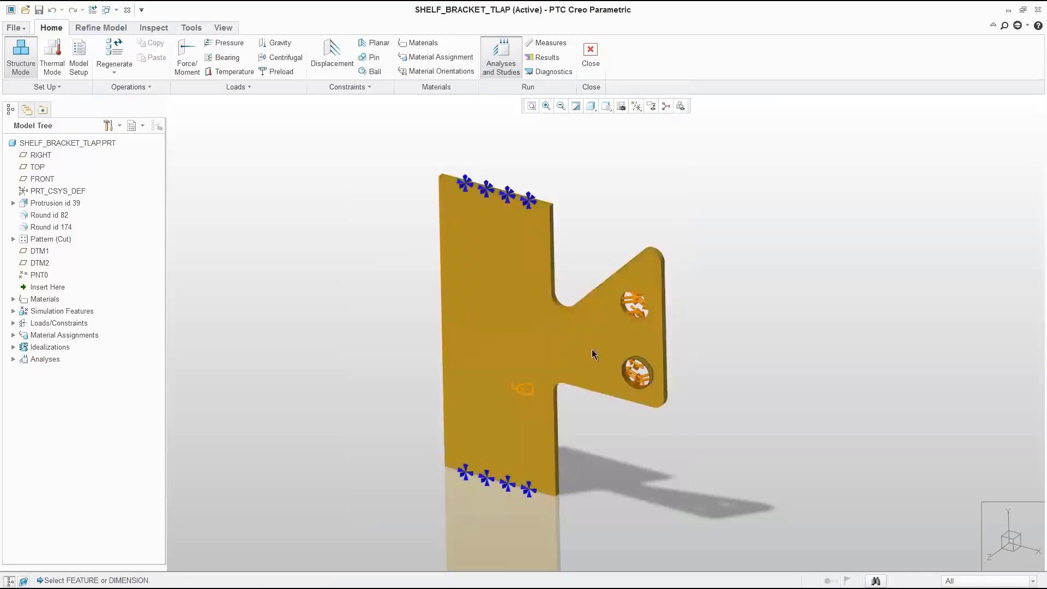
left_click(556, 303)
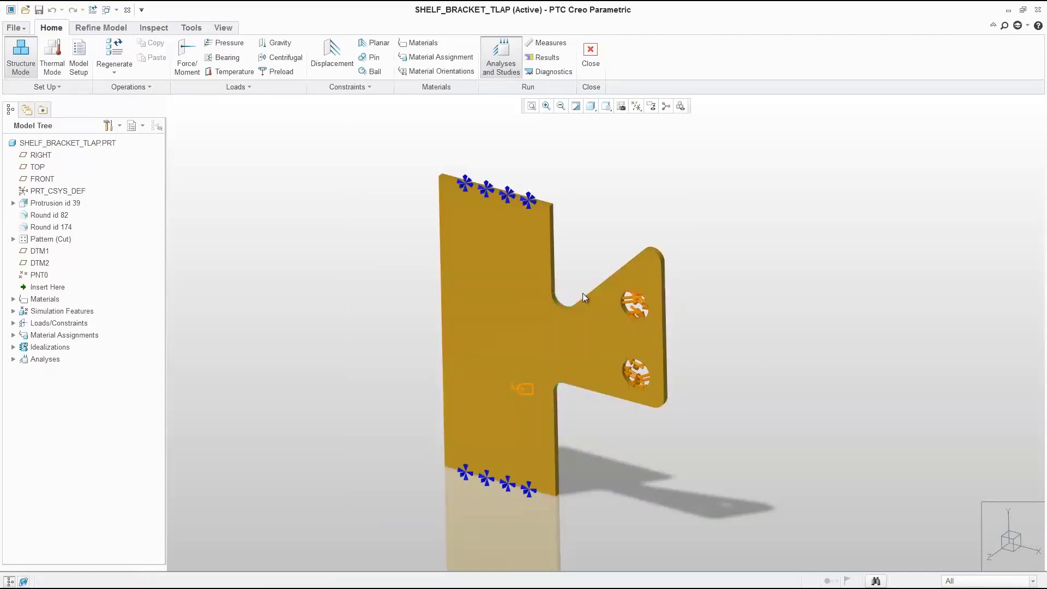
left_click(582, 293)
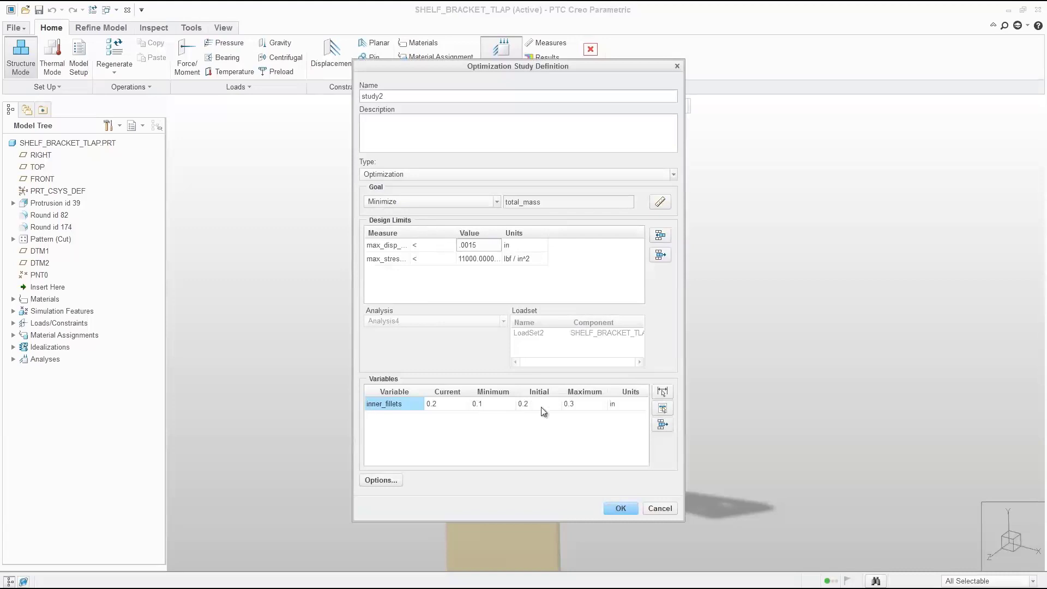
double_click(580, 405)
type(".5")
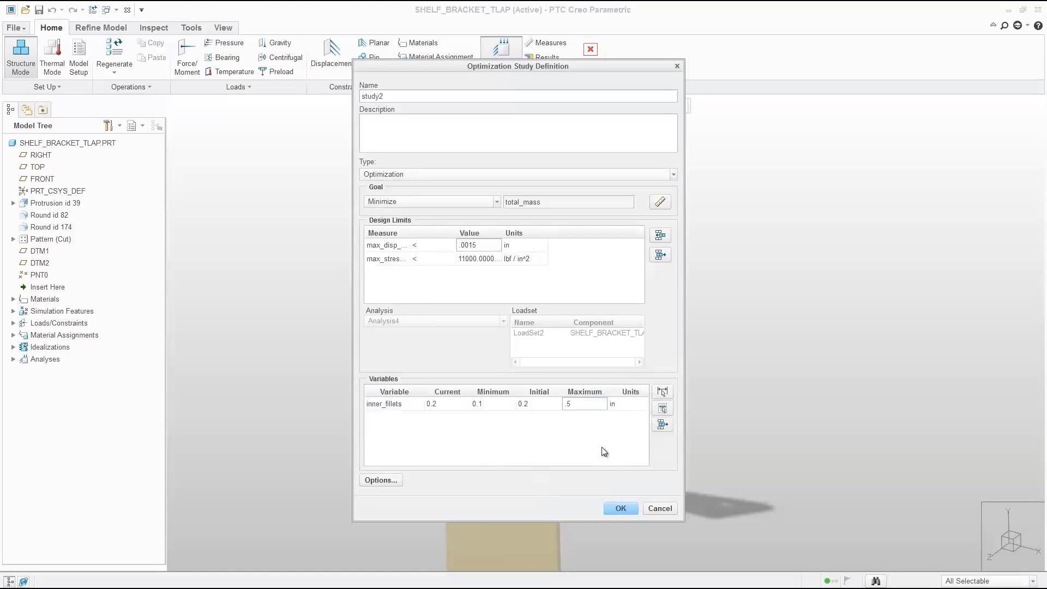
- Add the angle dimension of the bracket's sloped edge, ang, as a design variable
left_click(662, 393)
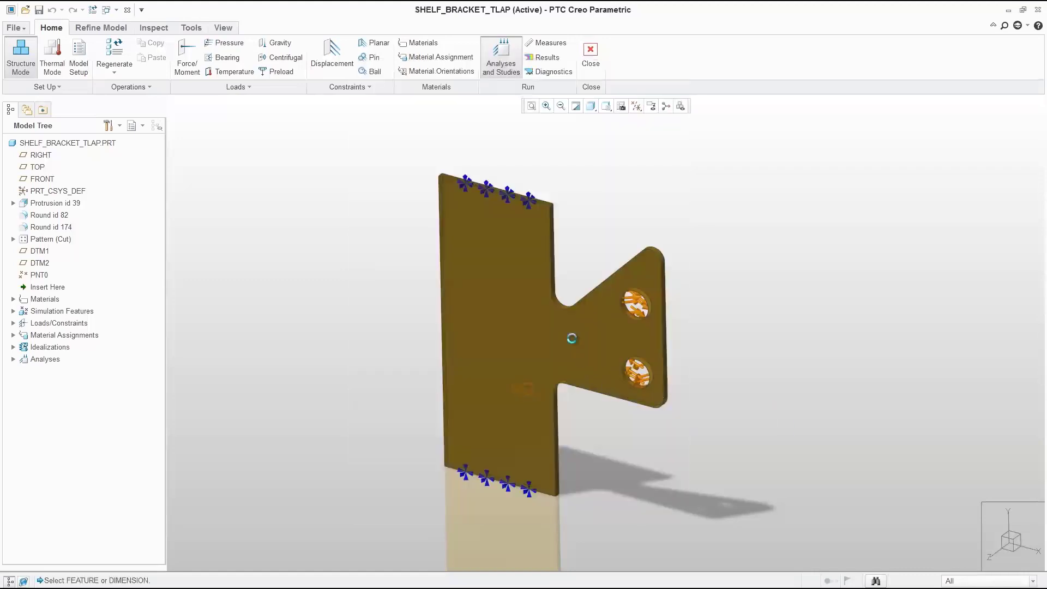
left_click(577, 308)
left_click(598, 216)
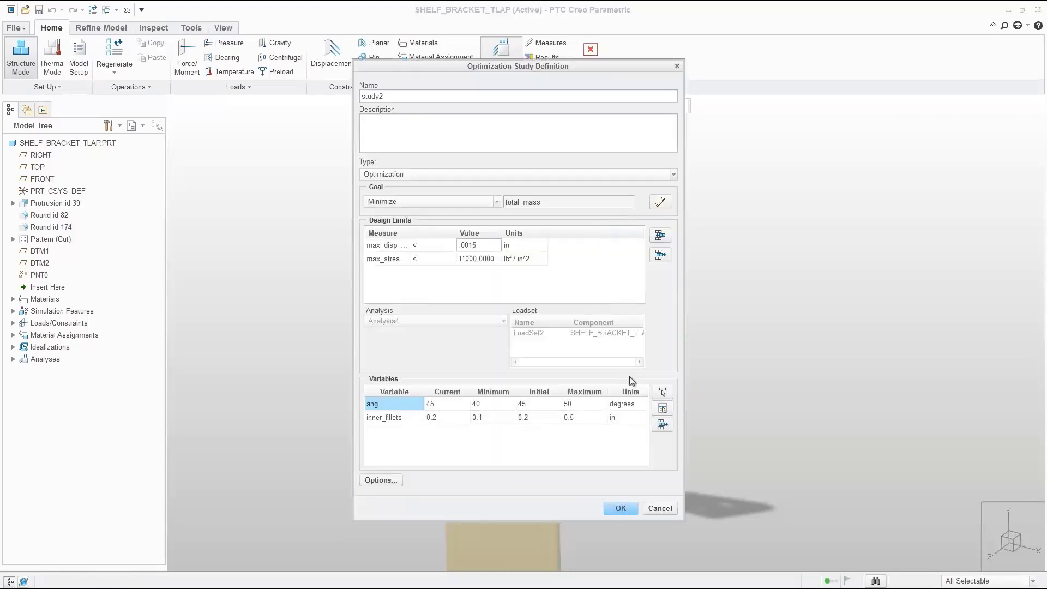
- Add the bracket's two 2.00 in horizontal dimensions, mid_curve for the arm and tab_width for the plate, as design variables
left_click(663, 391)
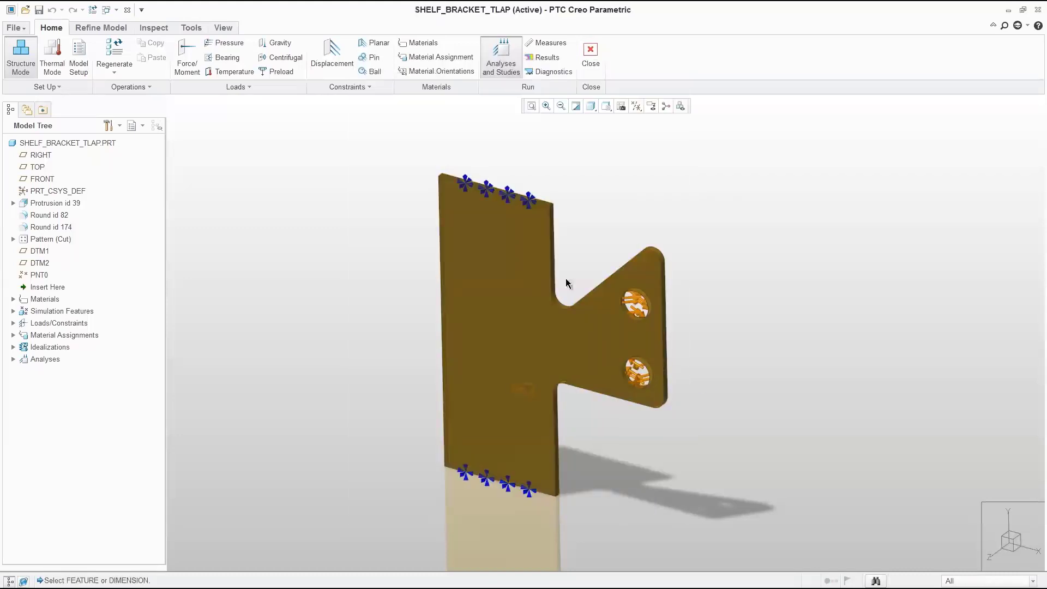
left_click(456, 250)
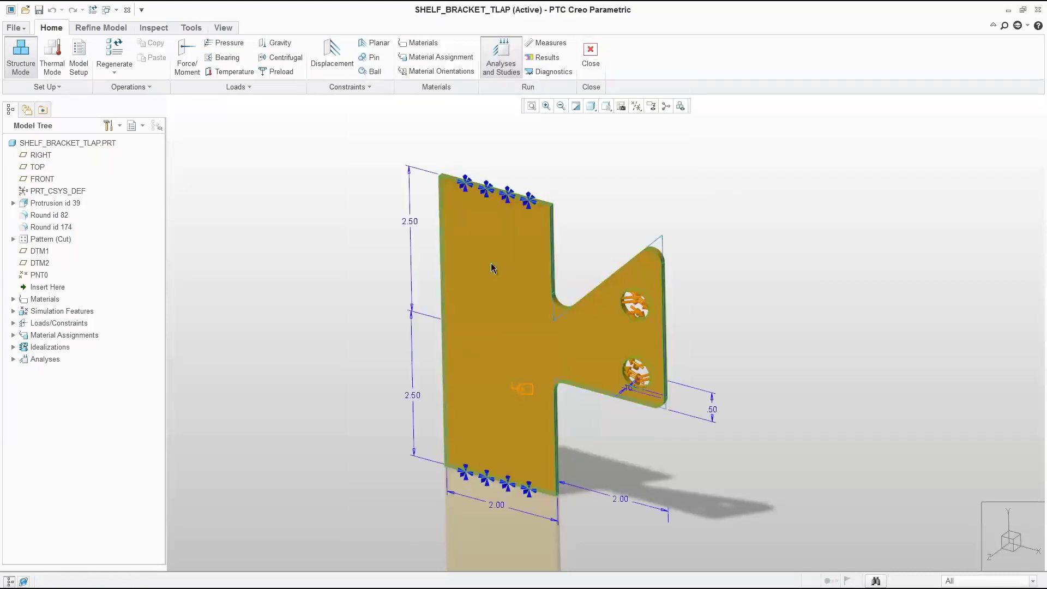
left_click(622, 497)
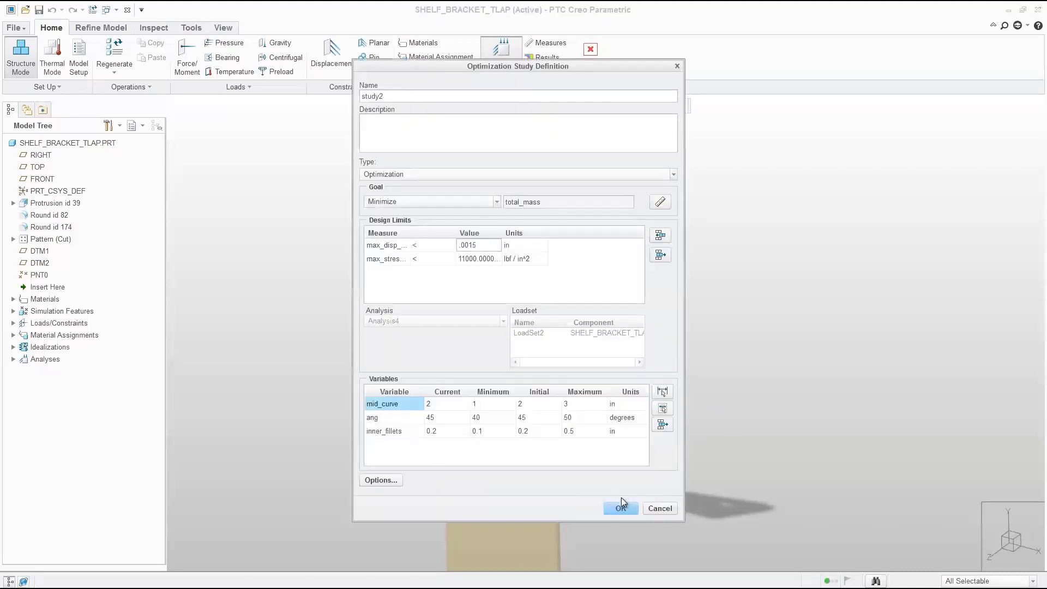
left_click(662, 392)
left_click(517, 447)
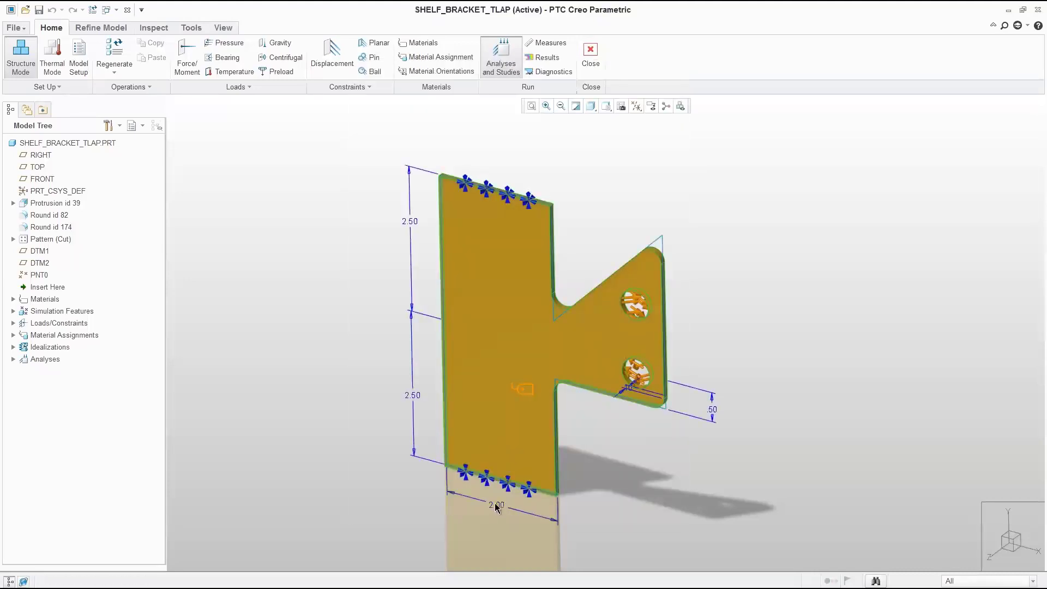
left_click(495, 504)
- Add the plate's lower and upper 2.50 in height dimensions, tab_bottom and tab_top, as design variables
left_click(666, 390)
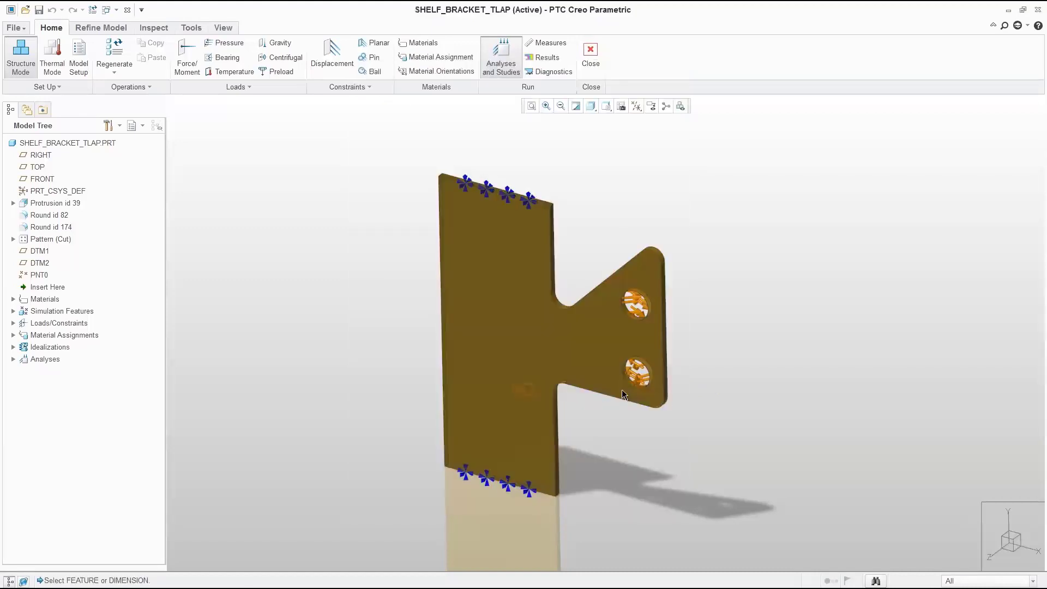
left_click(468, 363)
left_click(414, 397)
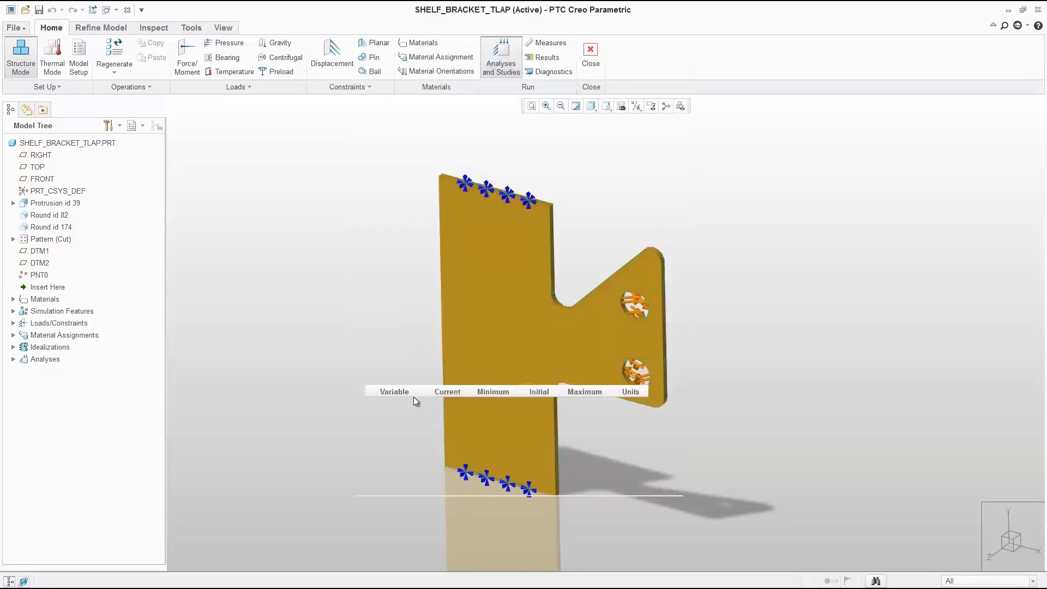
left_click(665, 392)
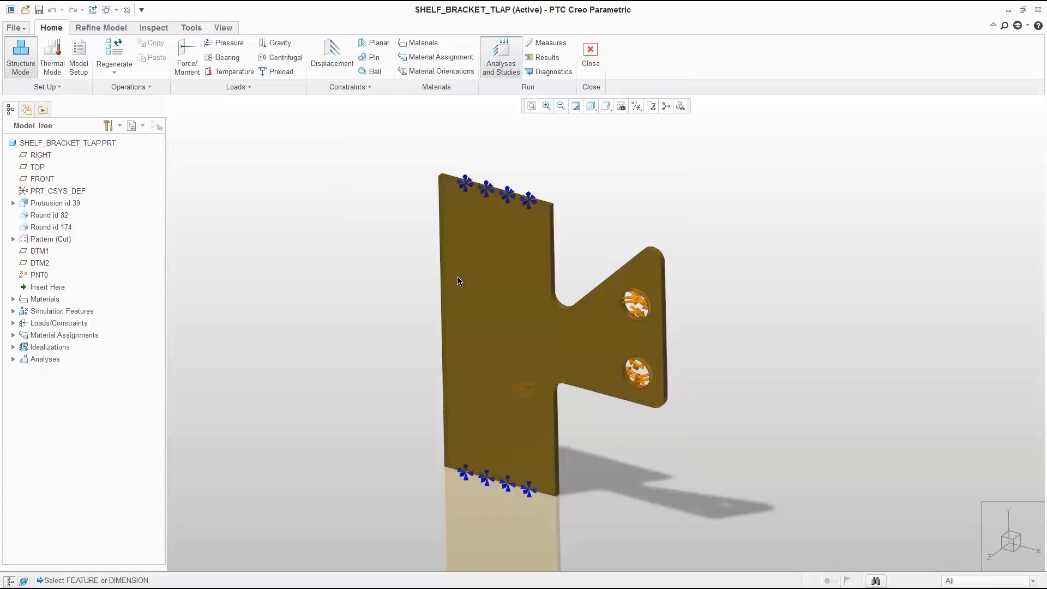
left_click(456, 274)
left_click(410, 220)
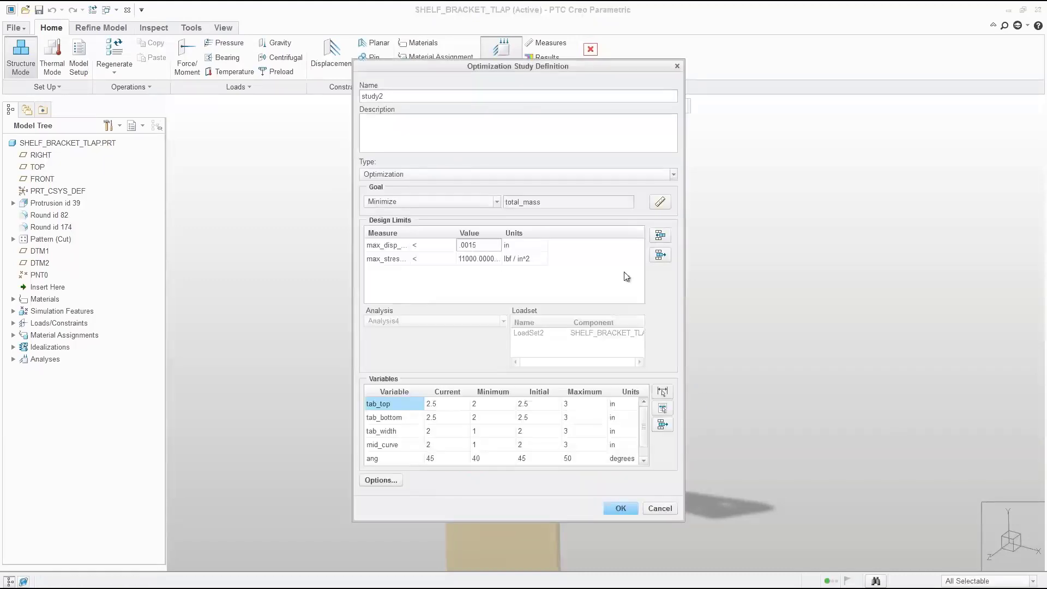
- Add the radius of the arm's outer corner fillets as a design variable and set its maximum to 0.5 in
left_click(662, 392)
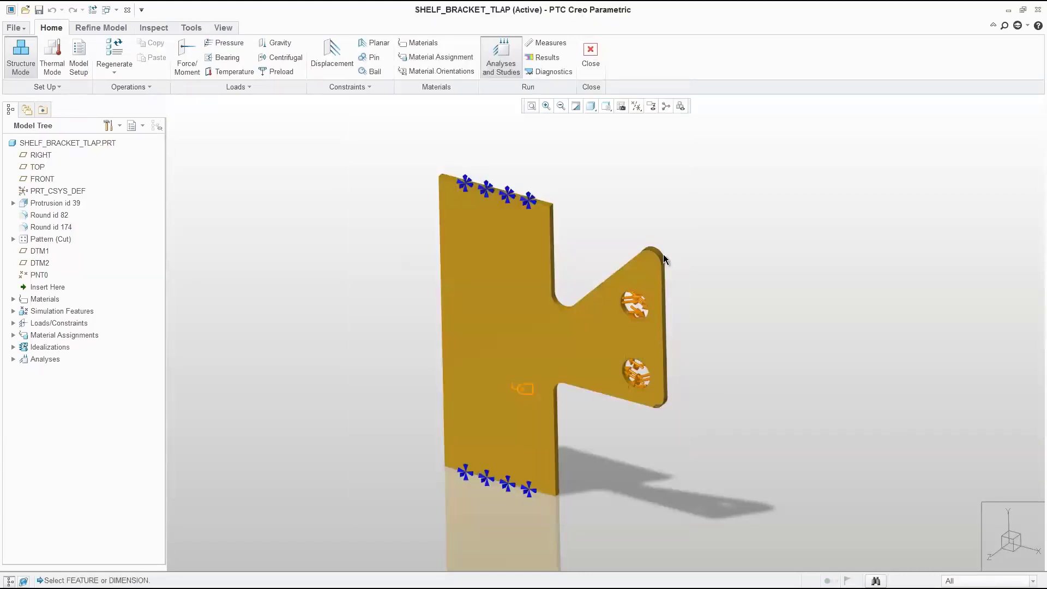
left_click(663, 254)
left_click(693, 423)
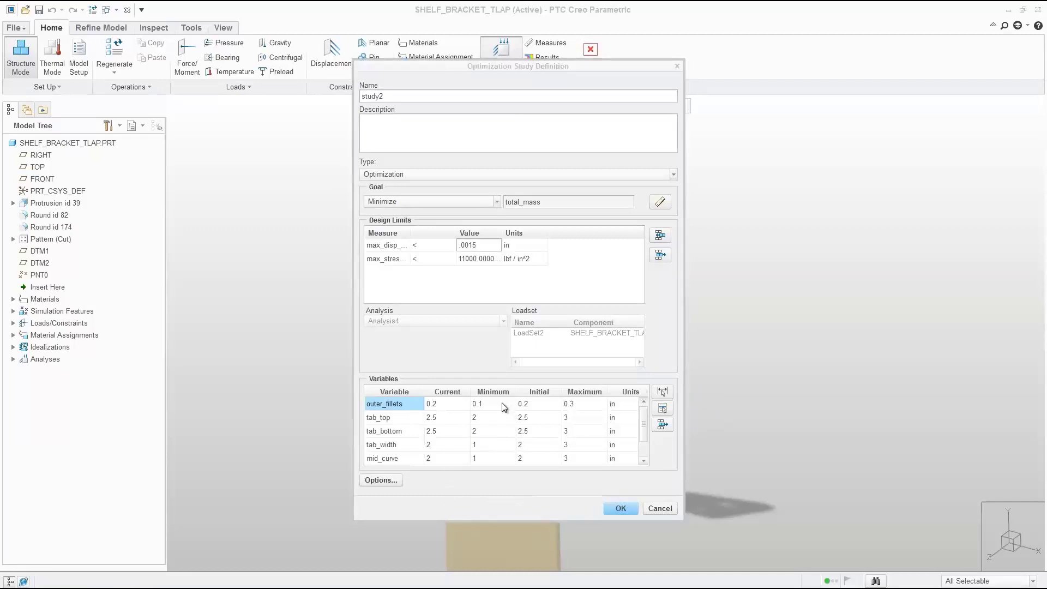
left_click(581, 404)
type(".5")
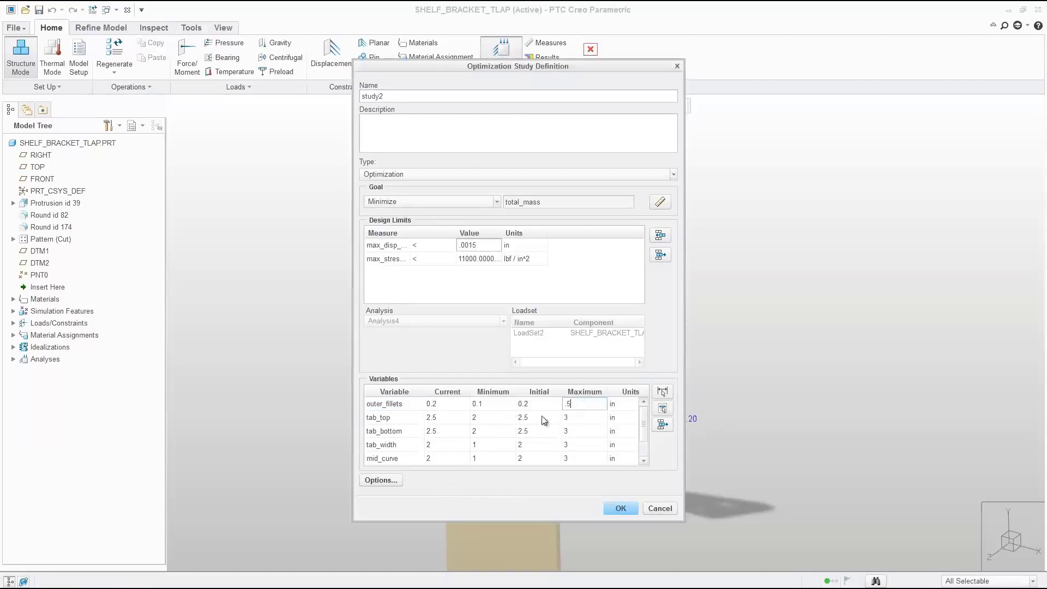
- Set the range of tab_top to 2.15–2.5 in and of tab_bottom to 1.05–2.5 in
left_click(507, 418)
type("2.15")
left_click(577, 416)
type("2.5")
left_click(494, 432)
type("1.05")
left_click(581, 433)
type("2.5")
- Set the range of tab_width to 1–2 in and of mid_curve to 1.85–2.15 in
left_click(490, 445)
type("1")
left_click(573, 445)
type("2")
left_click(498, 458)
type("1.85")
left_click(591, 458)
type("2.15")
- Set the maximum of the ang variable to 90 degrees and accept the optimization study definition
scroll(645, 437, "down", 2)
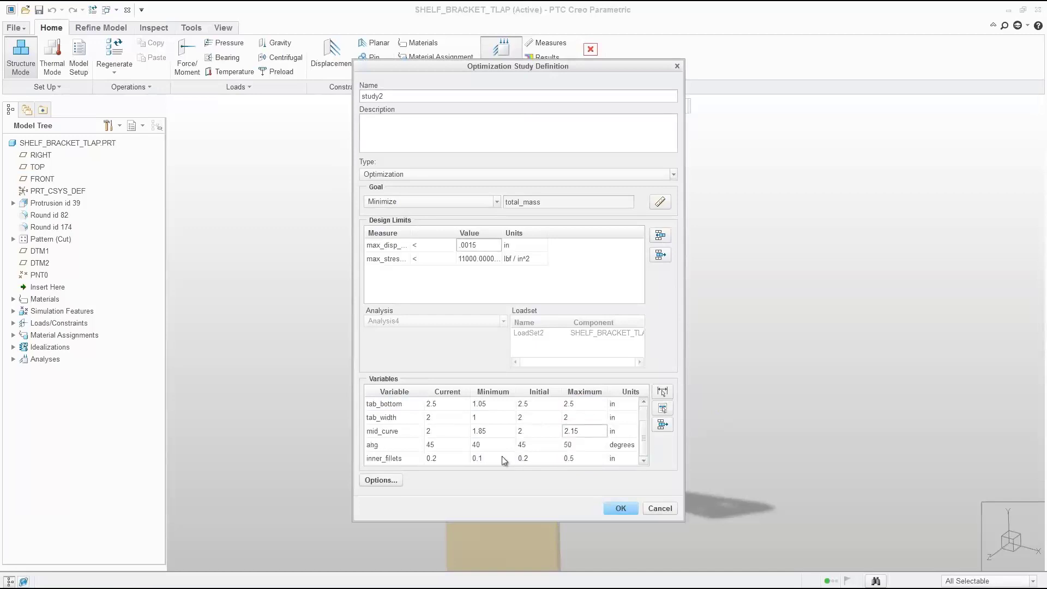
type("90")
left_click(621, 509)
left_click(621, 508)
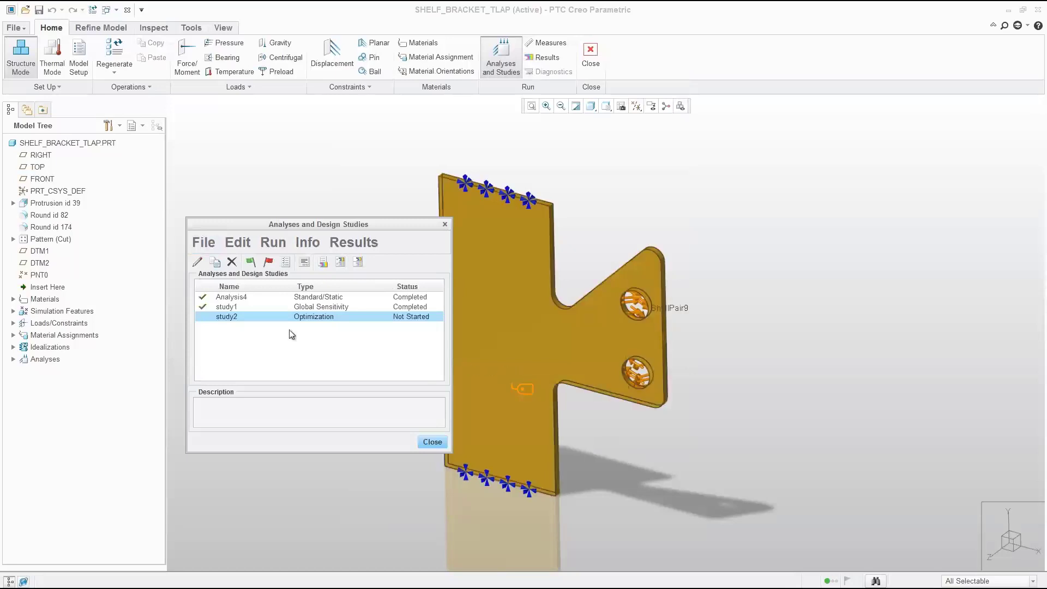
- Run the study2 optimization and open its run status report
left_click(250, 263)
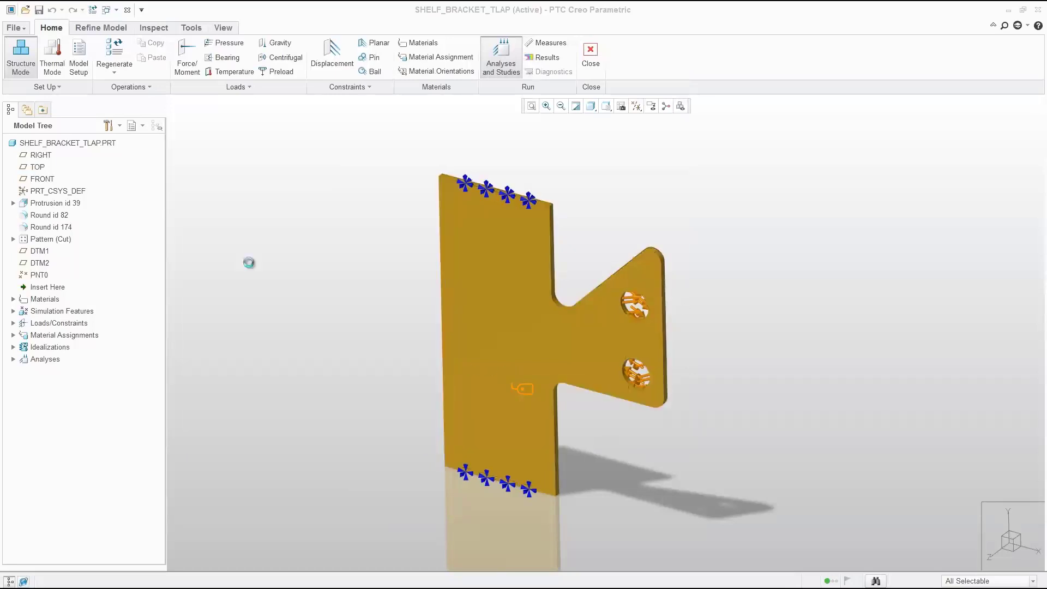
left_click(588, 319)
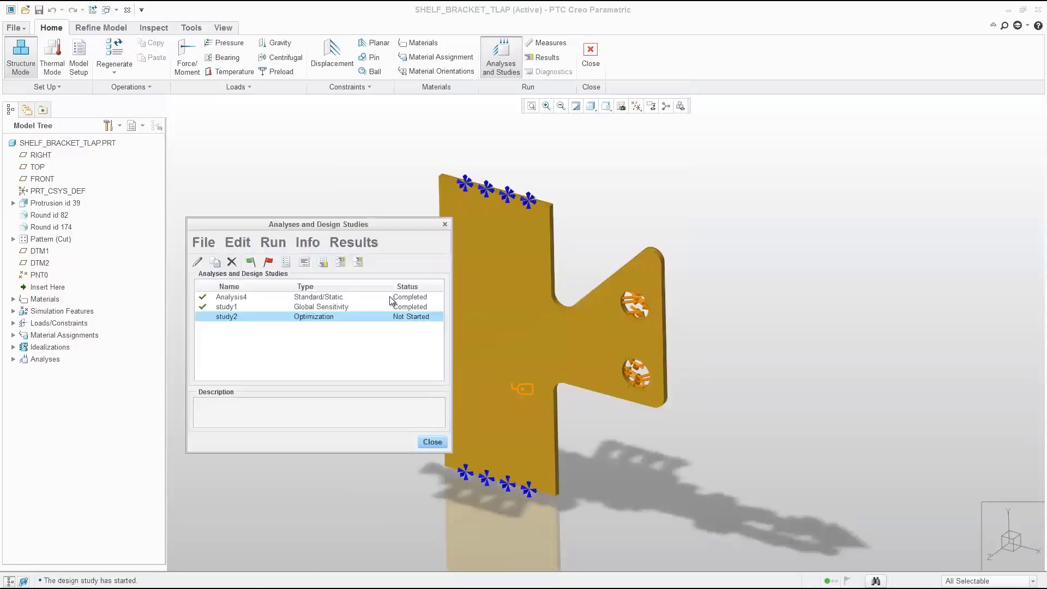
left_click(304, 263)
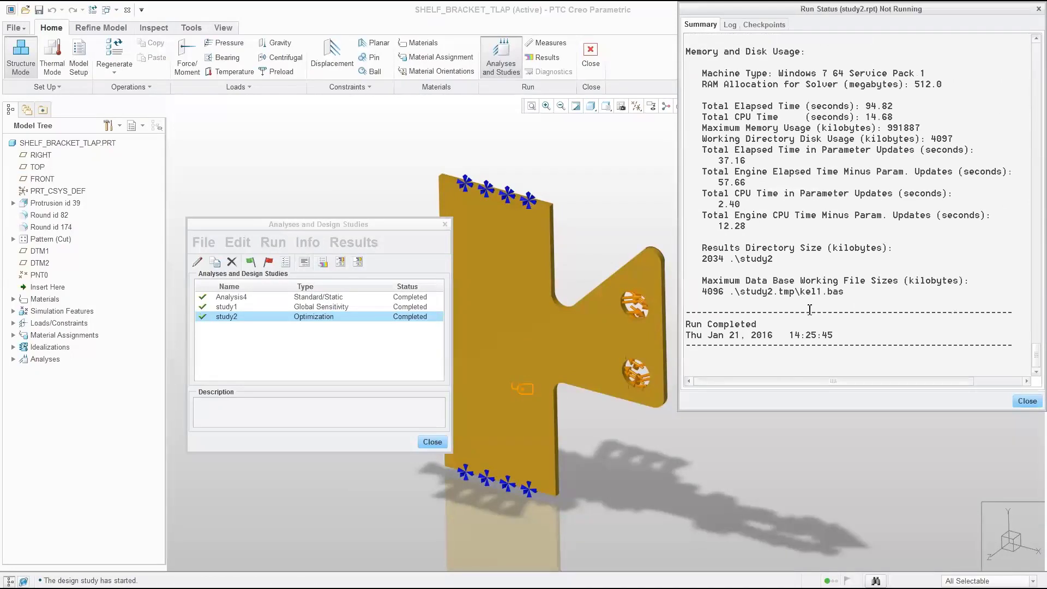
- Examine the optimized parameters, goal value and study statistics in the study2 run report, and close the report
scroll(798, 154, "up", 3)
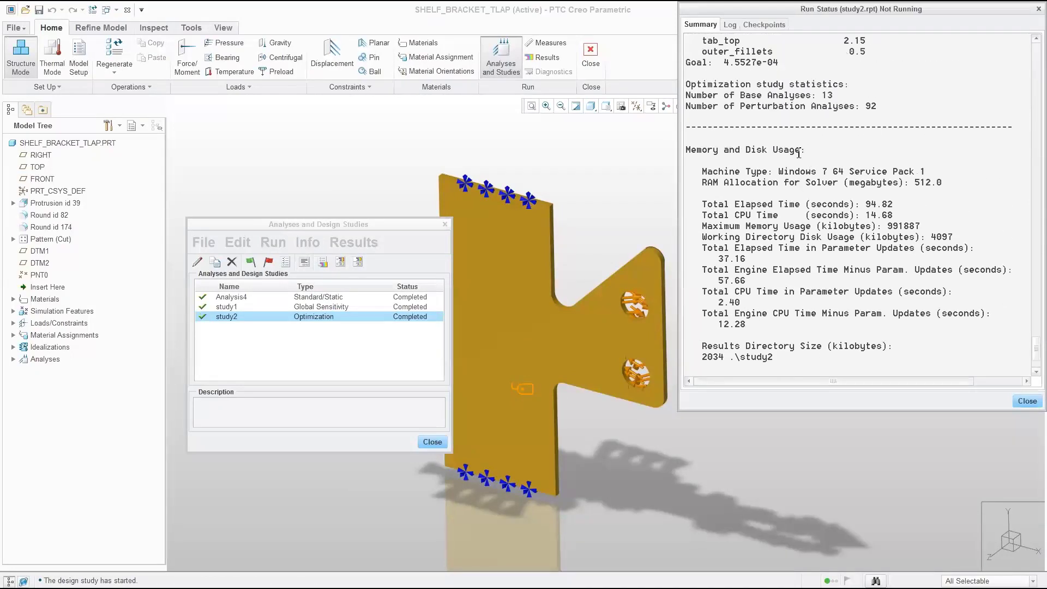
scroll(799, 154, "up", 1)
scroll(798, 152, "up", 1)
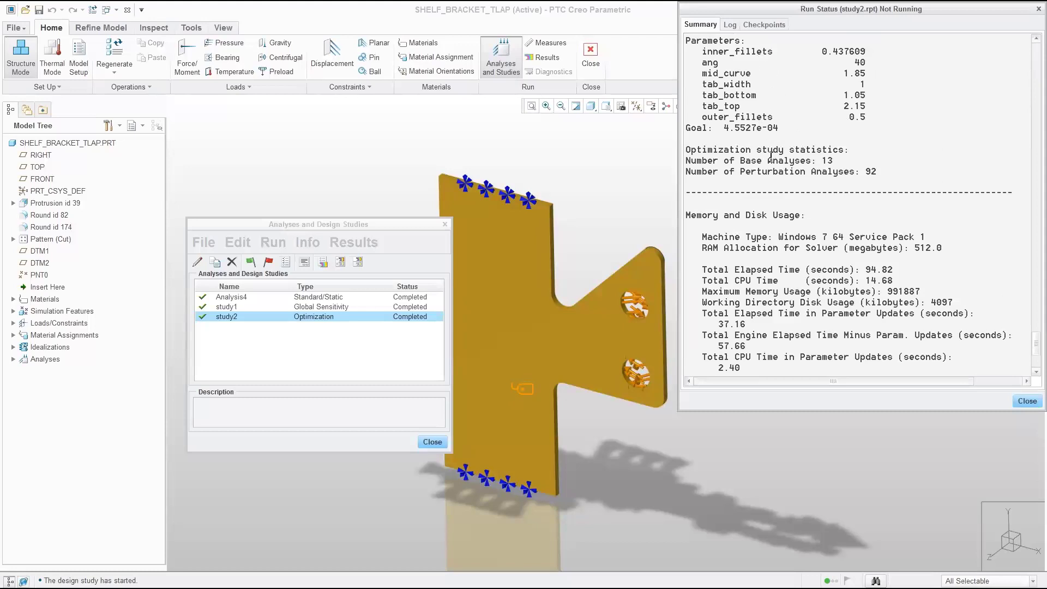
scroll(798, 224, "down", 5)
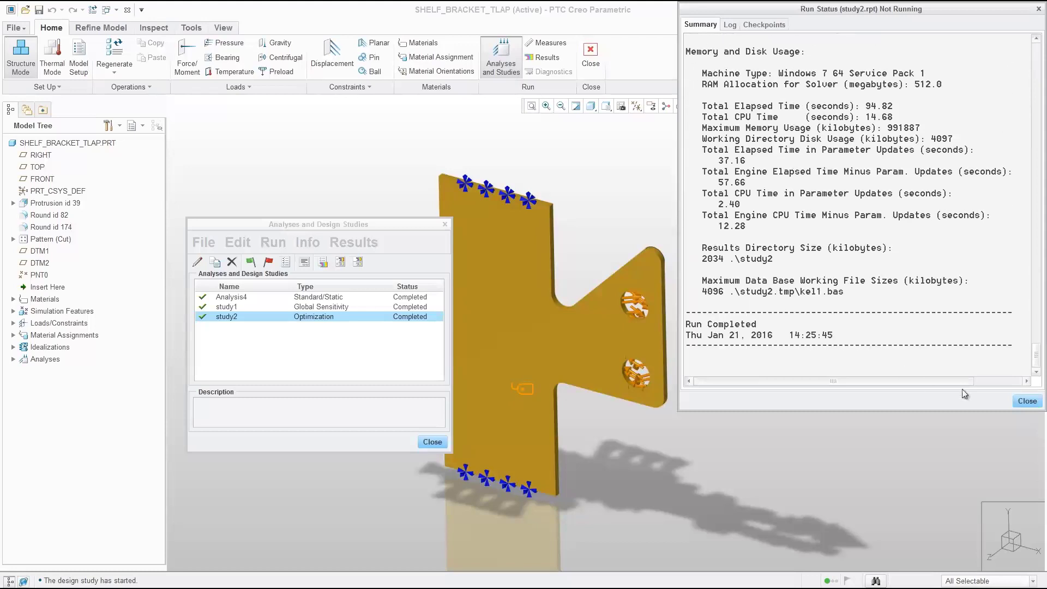
left_click(1019, 401)
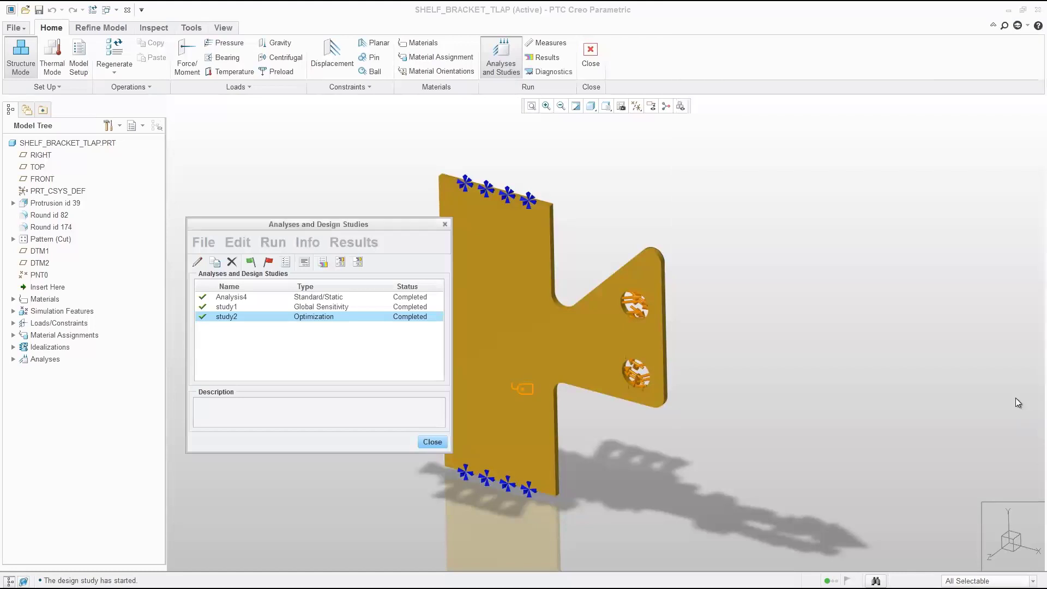
left_click(767, 296)
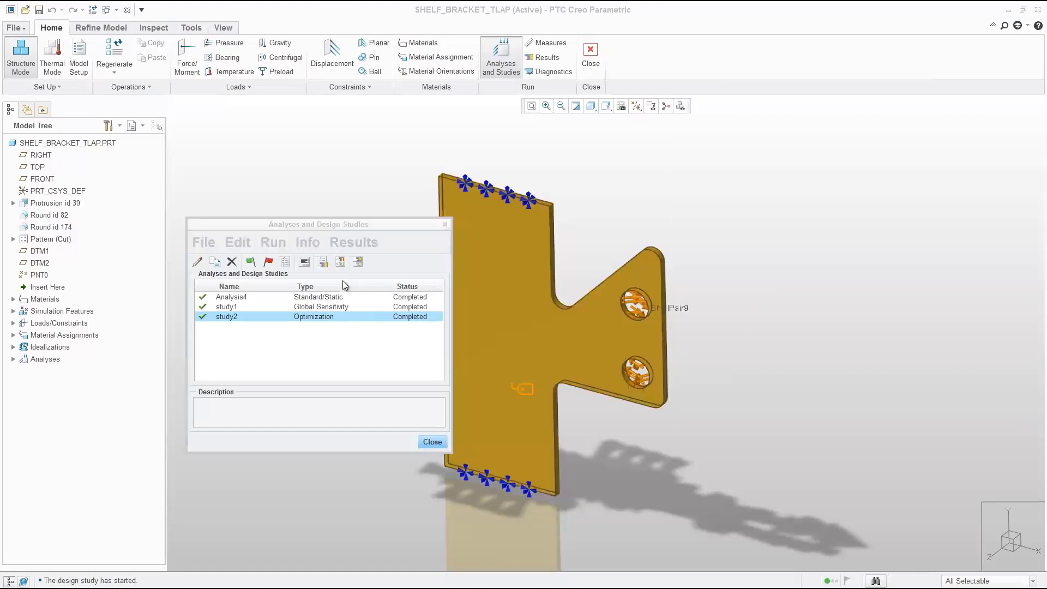
- Display the study2 results as a von Mises stress plot and inspect the optimized bracket from the front
left_click(323, 263)
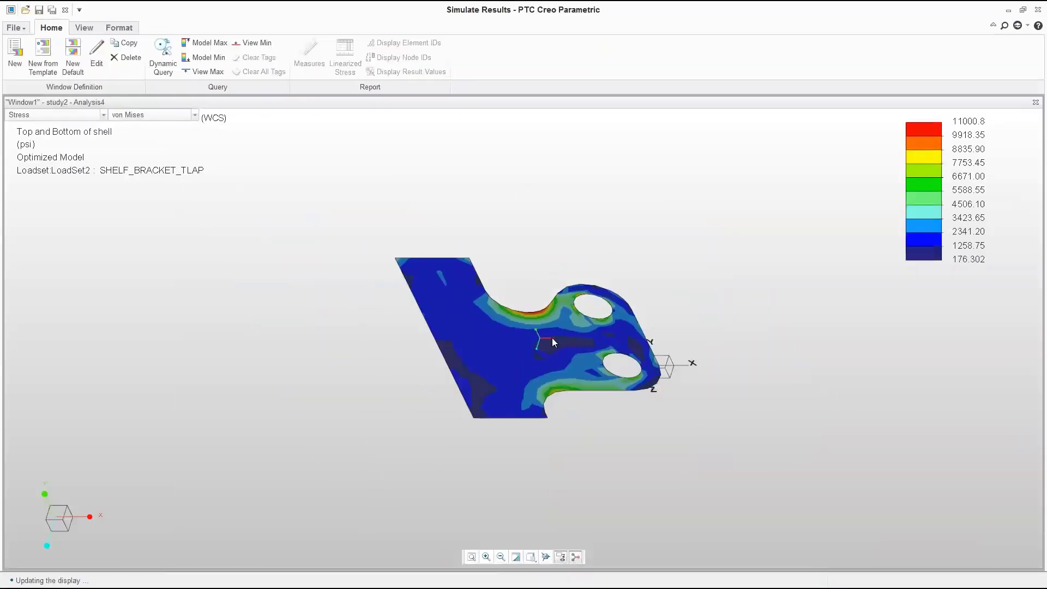
middle_click_drag(551, 338, 553, 283)
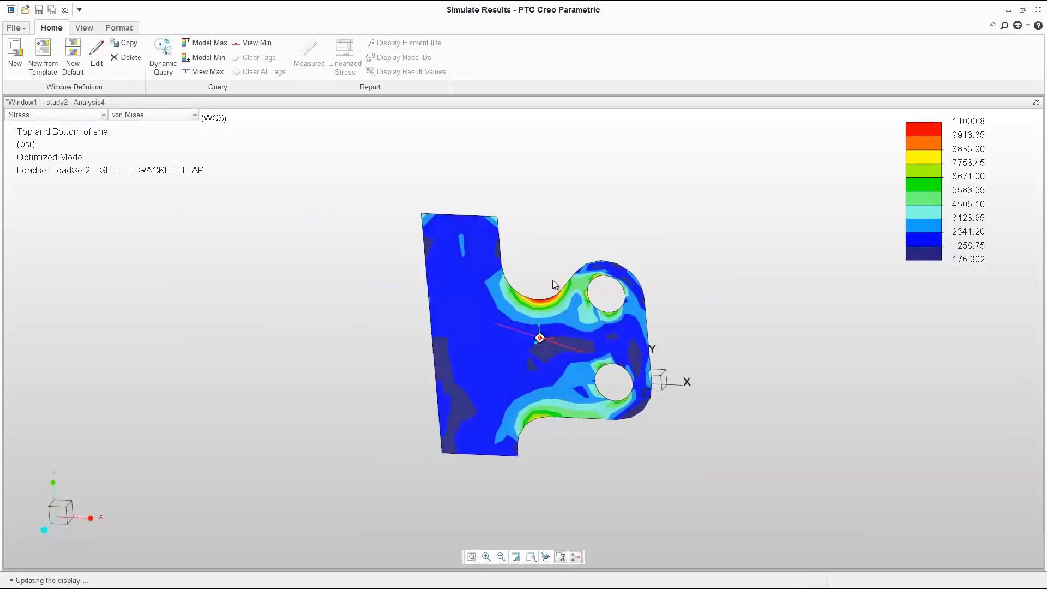